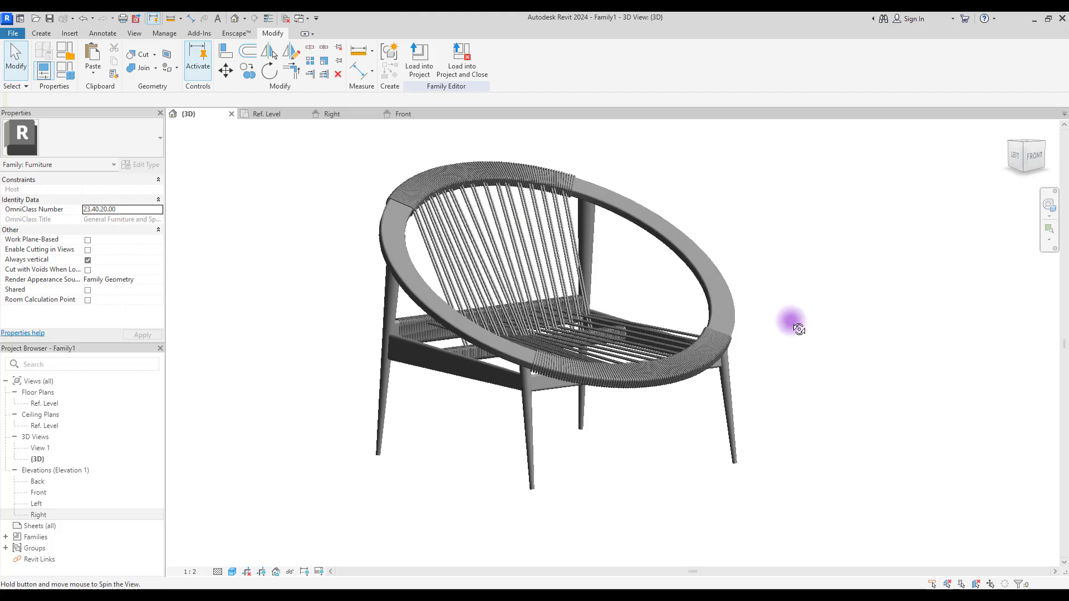
pyautogui.keyDown('shift'); pyautogui.moveTo(792, 317); pyautogui.dragTo(236, 323, button='middle'); pyautogui.keyUp('shift')
pyautogui.keyDown('shift'); pyautogui.moveTo(1027, 351); pyautogui.dragTo(701, 344, button='middle'); pyautogui.keyUp('shift')
pyautogui.keyDown('shift'); pyautogui.moveTo(816, 269); pyautogui.dragTo(616, 257, button='middle'); pyautogui.keyUp('shift')
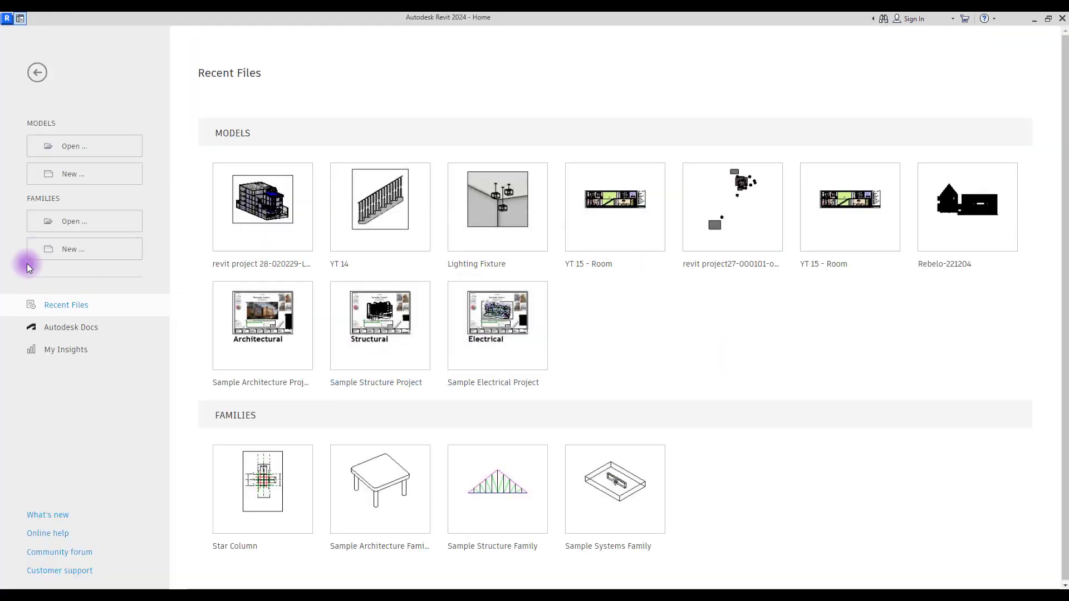
# - Create a new family from the Furniture.rft template
pyautogui.click(100, 255)
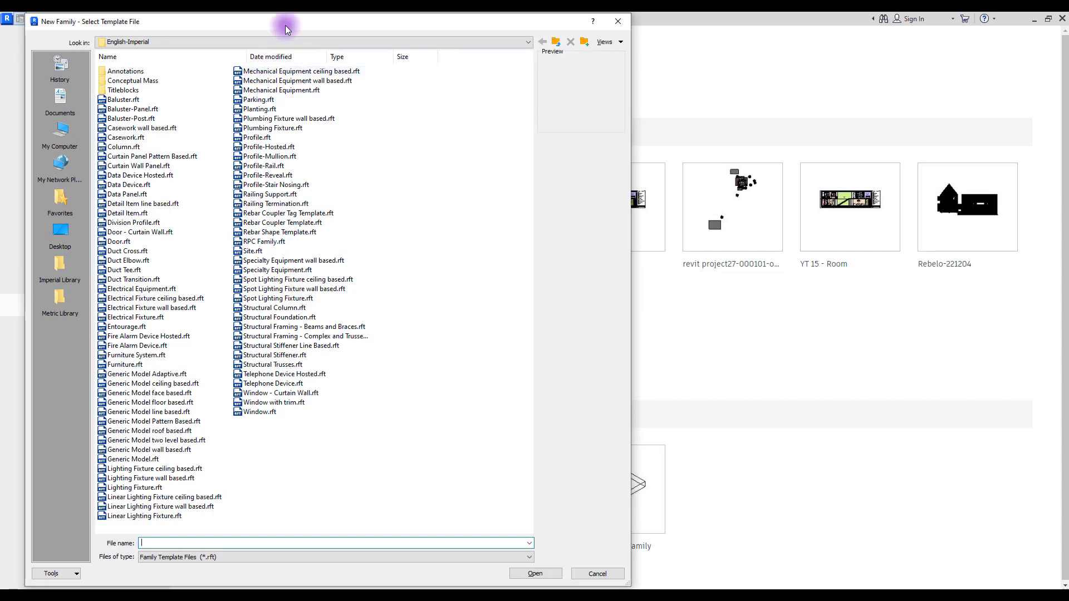
pyautogui.moveTo(283, 24); pyautogui.dragTo(472, 29)
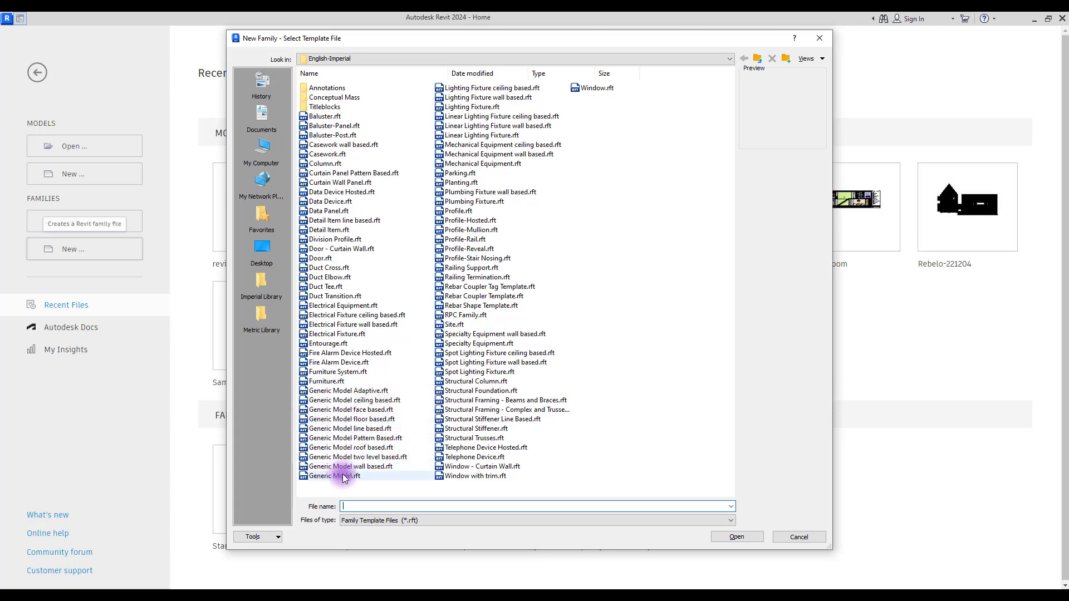
pyautogui.click(335, 383)
pyautogui.doubleClick(336, 384)
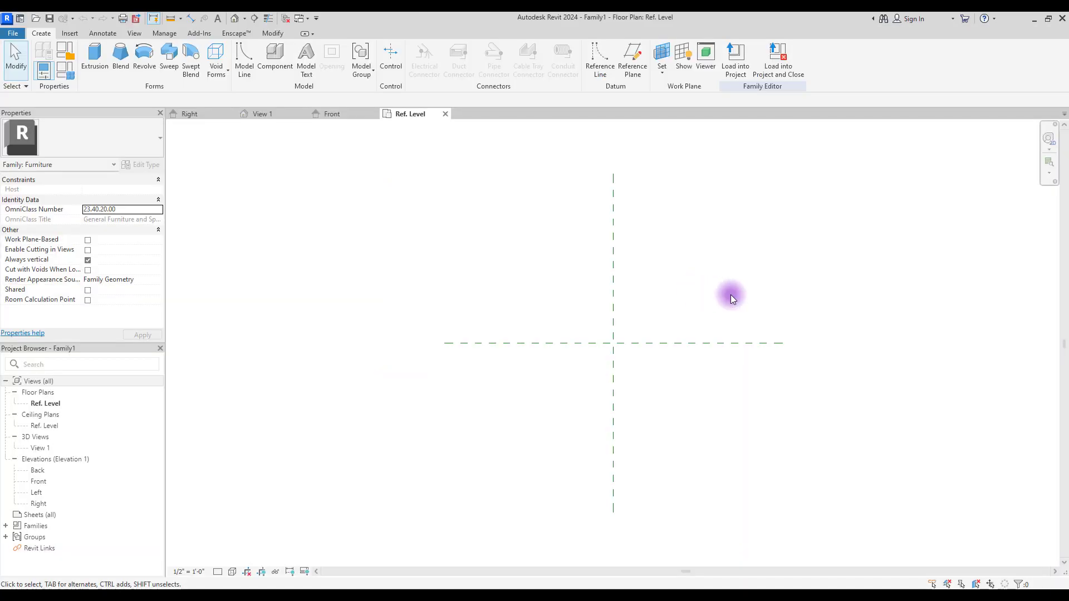
# - Set the project's length units to meters, rounded to 2 decimal places
pyautogui.press('u')
pyautogui.press('n')
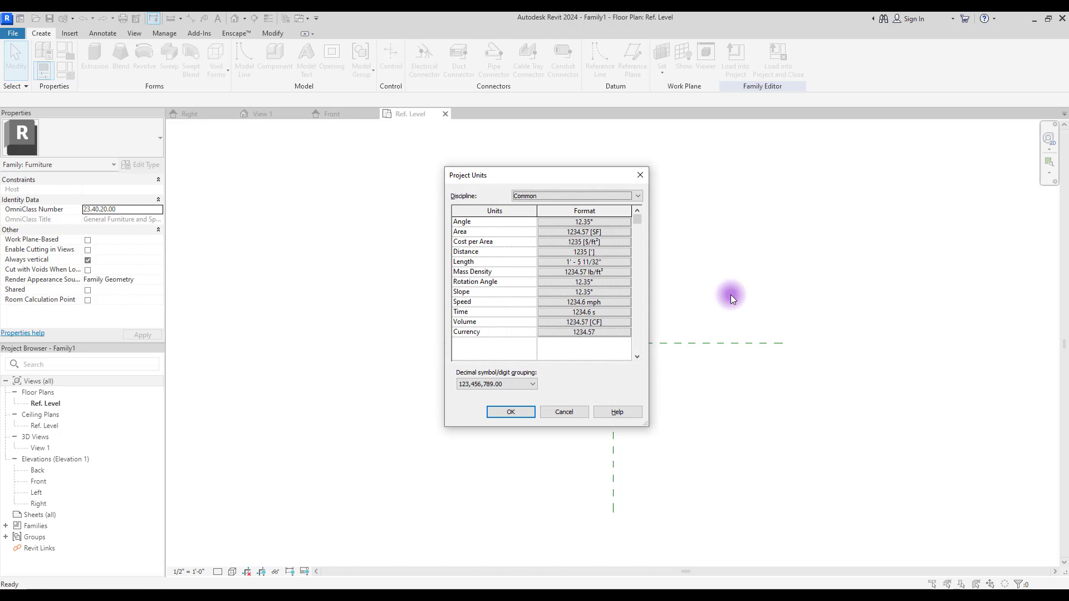
pyautogui.click(576, 266)
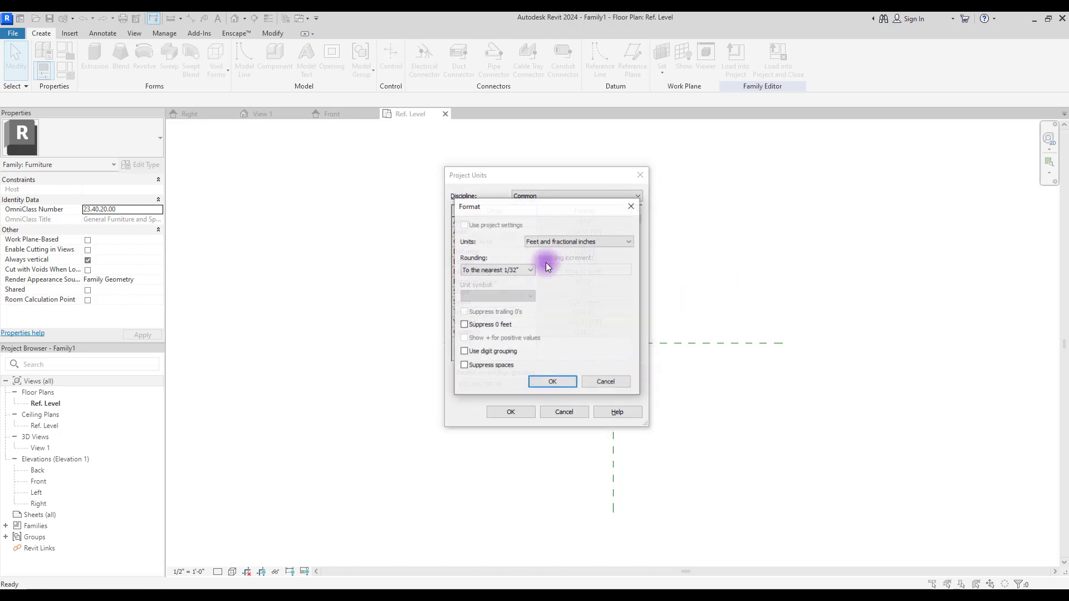
pyautogui.click(557, 241)
pyautogui.click(544, 281)
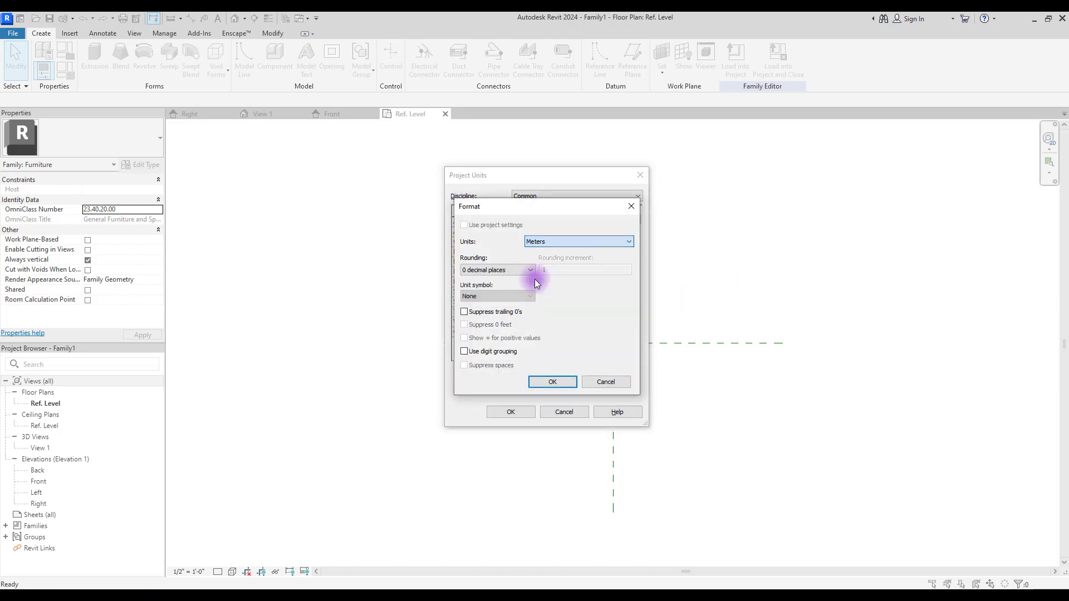
pyautogui.click(471, 269)
pyautogui.click(480, 316)
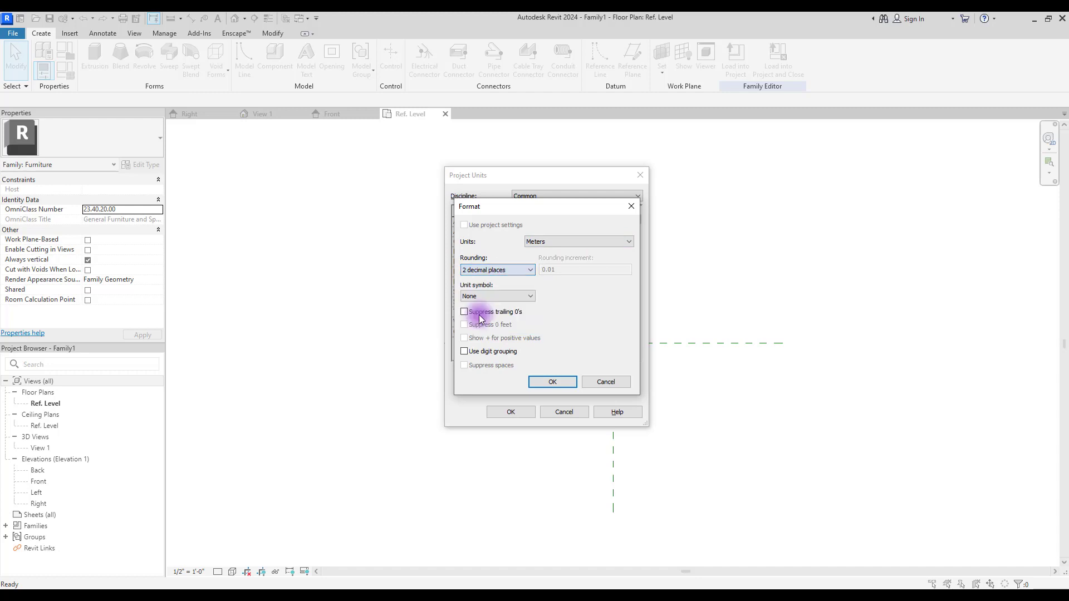
pyautogui.click(543, 379)
pyautogui.press('Return')
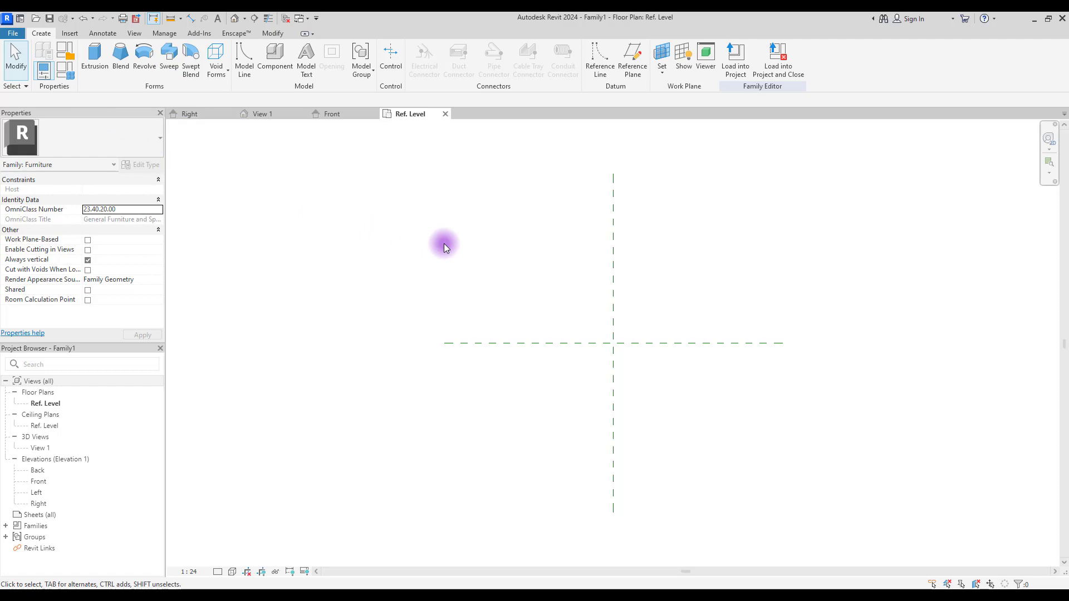
# - Draw a rectangle of reference lines about 1.56 by 1.06 m around the intersection of the two center reference planes
pyautogui.click(599, 60)
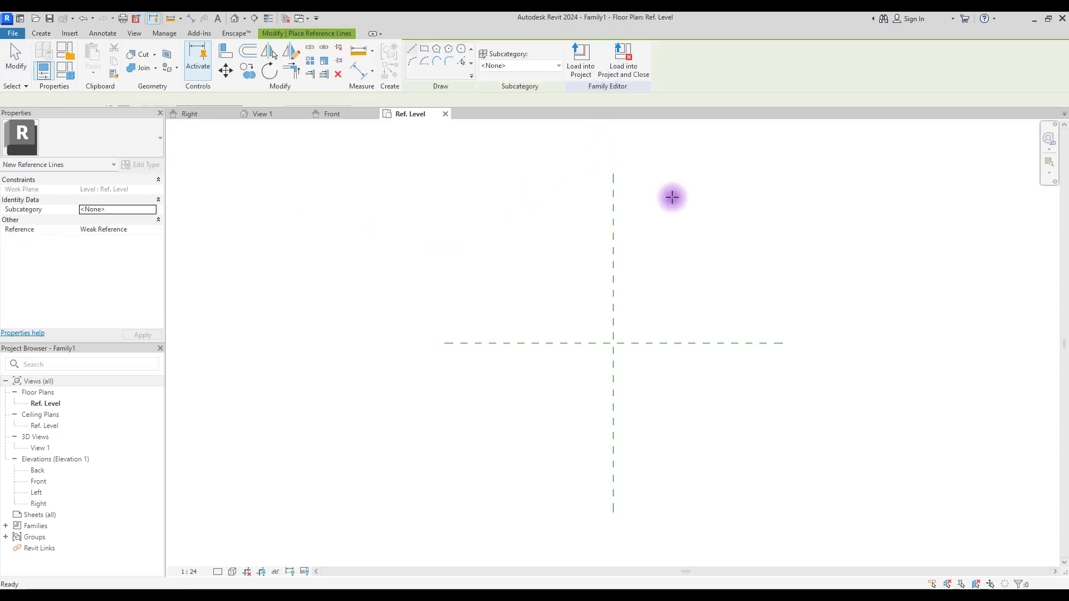
pyautogui.click(424, 49)
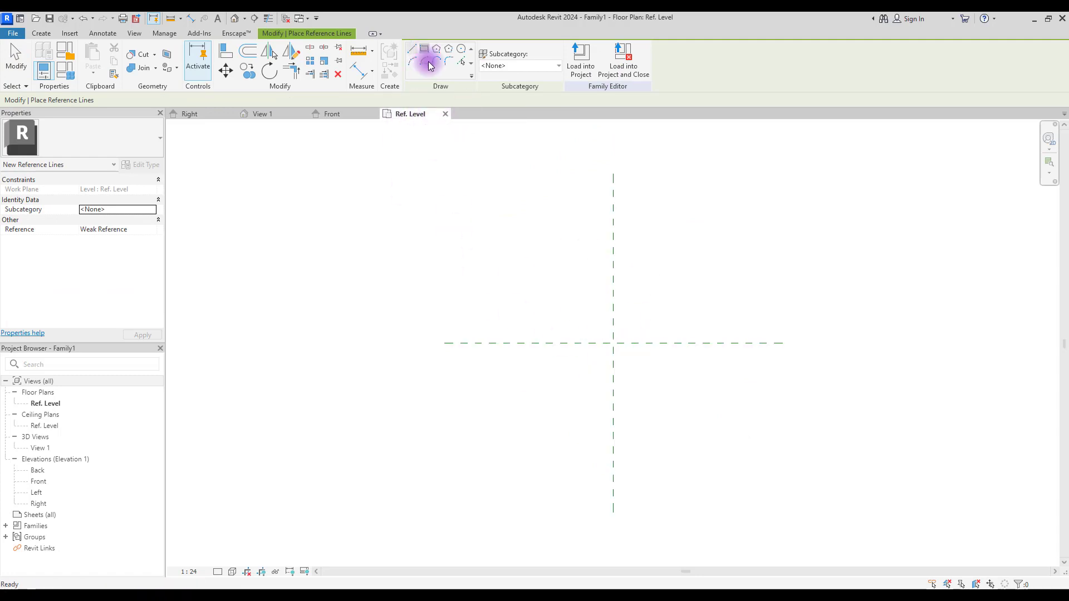
pyautogui.click(524, 285)
pyautogui.click(698, 401)
pyautogui.press('Escape')
pyautogui.press('Escape')
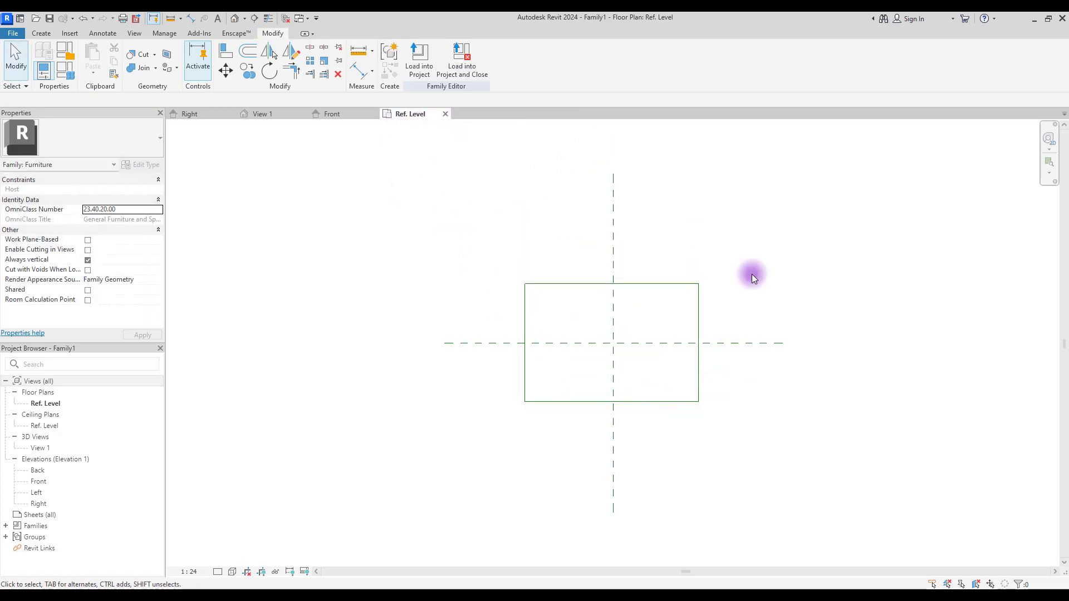
# - Dimension the rectangle's two side lines to the vertical center plane and make the two segments equal
pyautogui.click(100, 33)
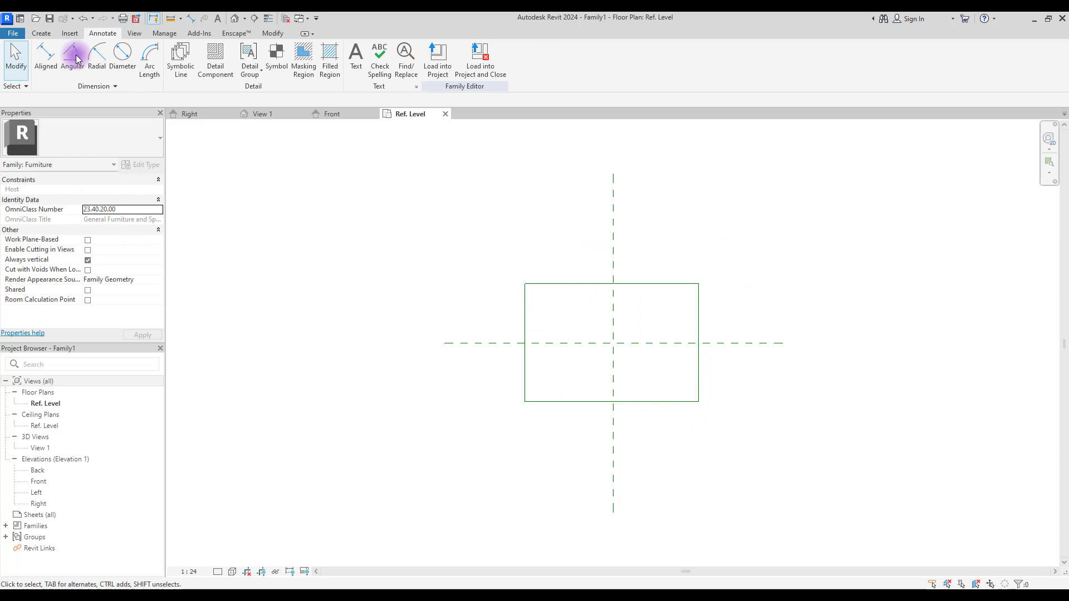
pyautogui.click(50, 67)
pyautogui.click(524, 317)
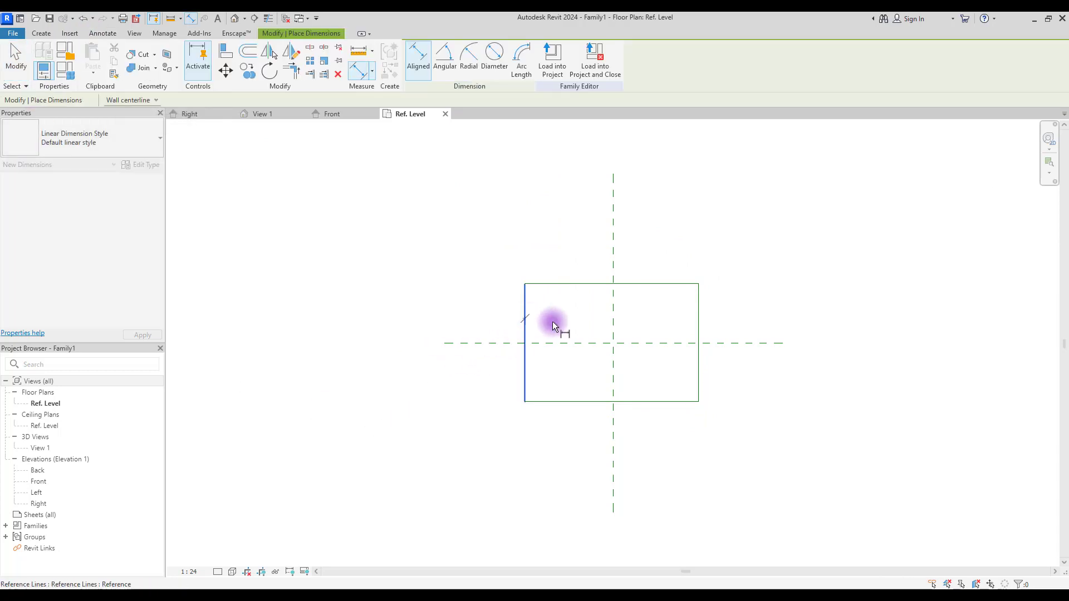
pyautogui.click(614, 315)
pyautogui.click(699, 310)
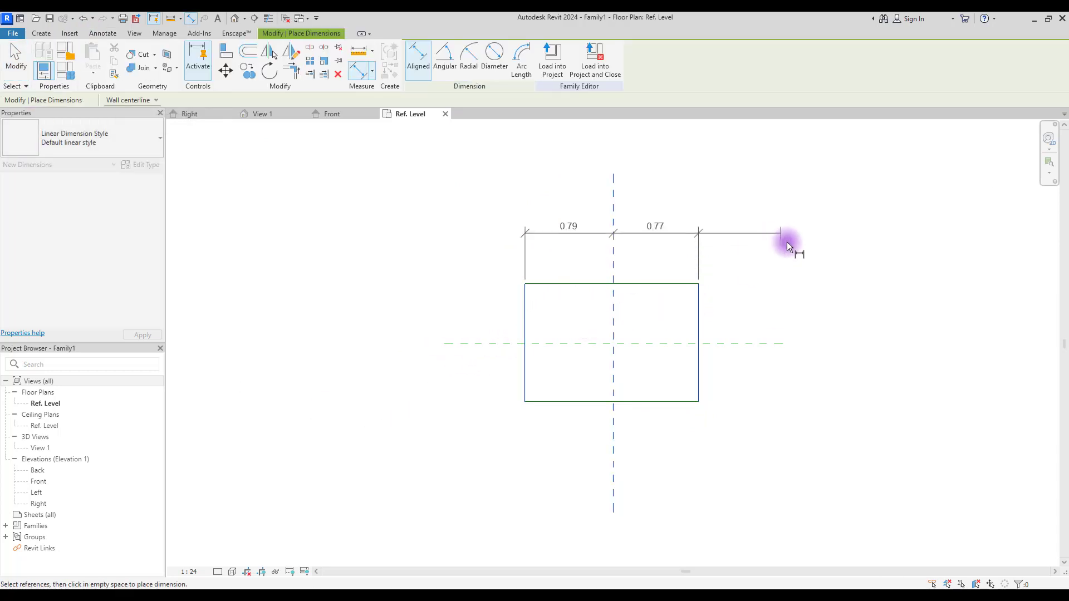
pyautogui.click(782, 243)
pyautogui.click(611, 210)
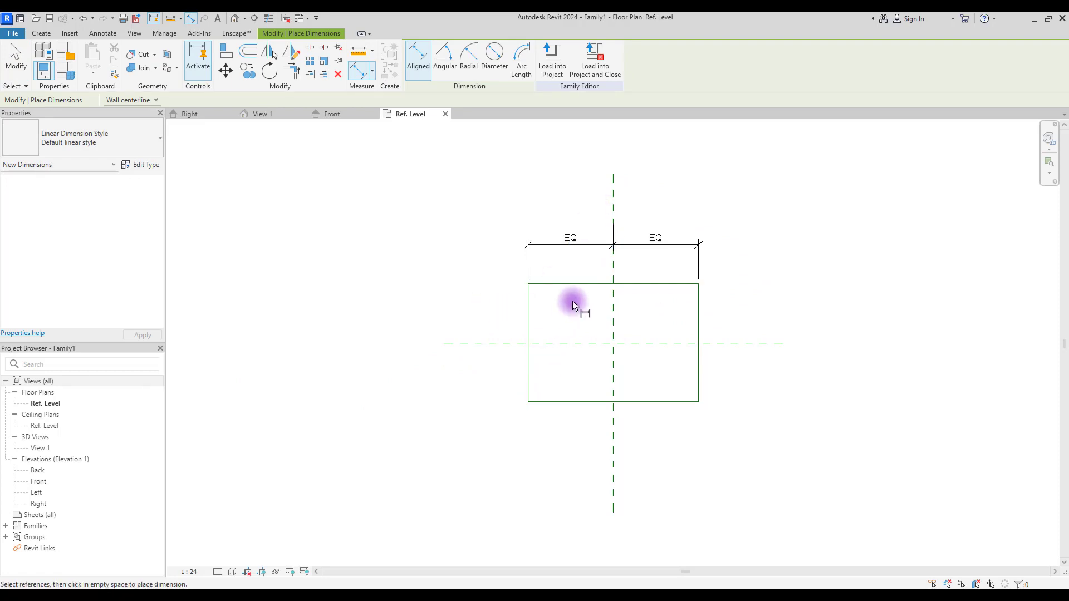
# - Dimension the rectangle's upper and lower lines to the horizontal center plane and make the two segments equal
pyautogui.click(576, 285)
pyautogui.click(567, 343)
pyautogui.click(554, 402)
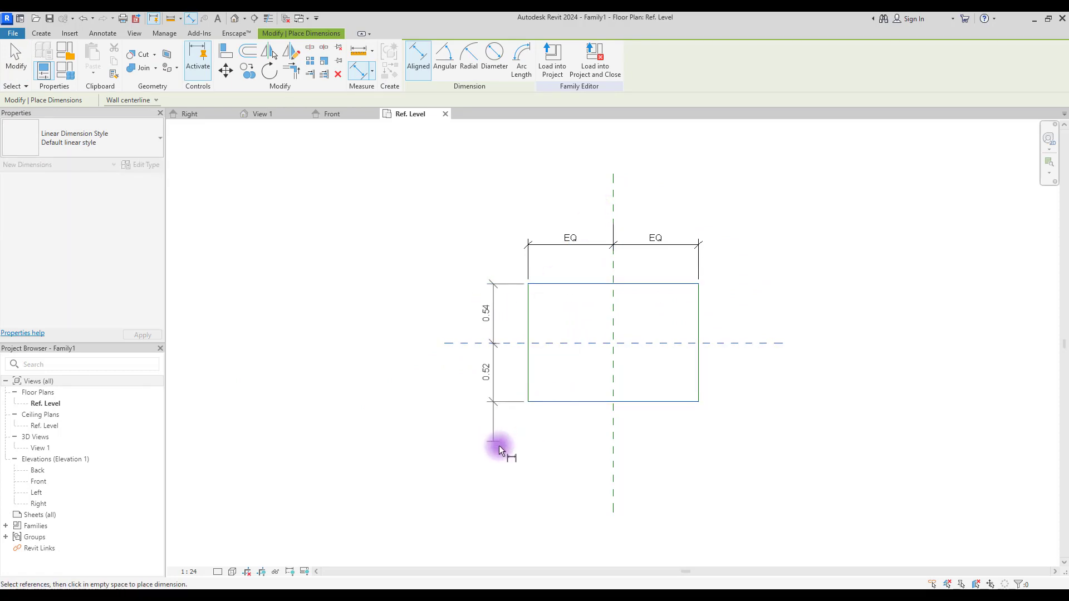
pyautogui.click(499, 445)
pyautogui.click(458, 344)
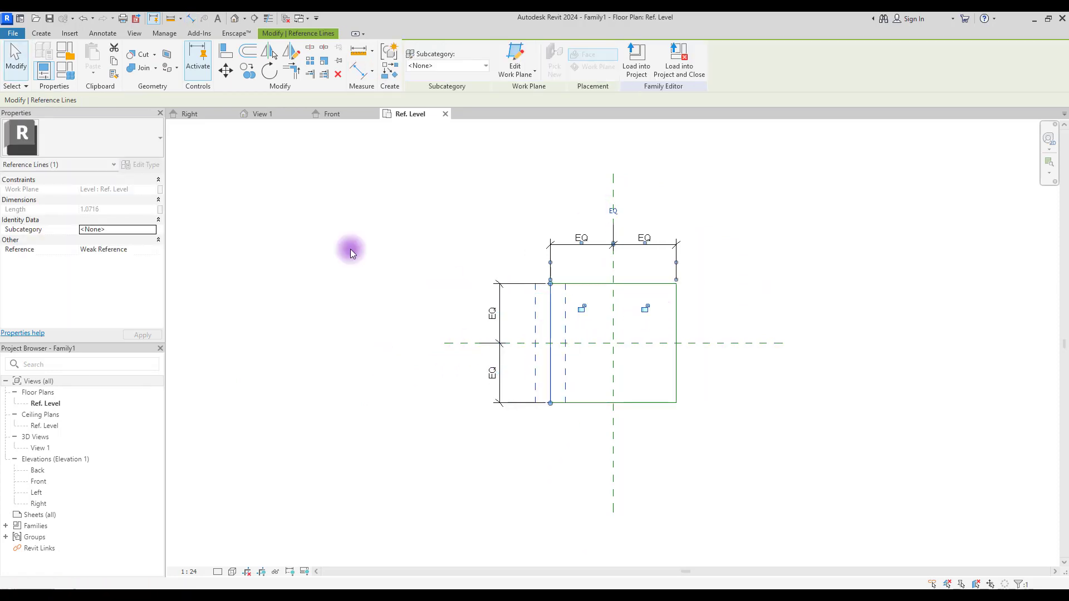
pyautogui.press('Escape')
# - Add aligned dimensions for the reference rectangle's overall width and overall depth
pyautogui.click(103, 33)
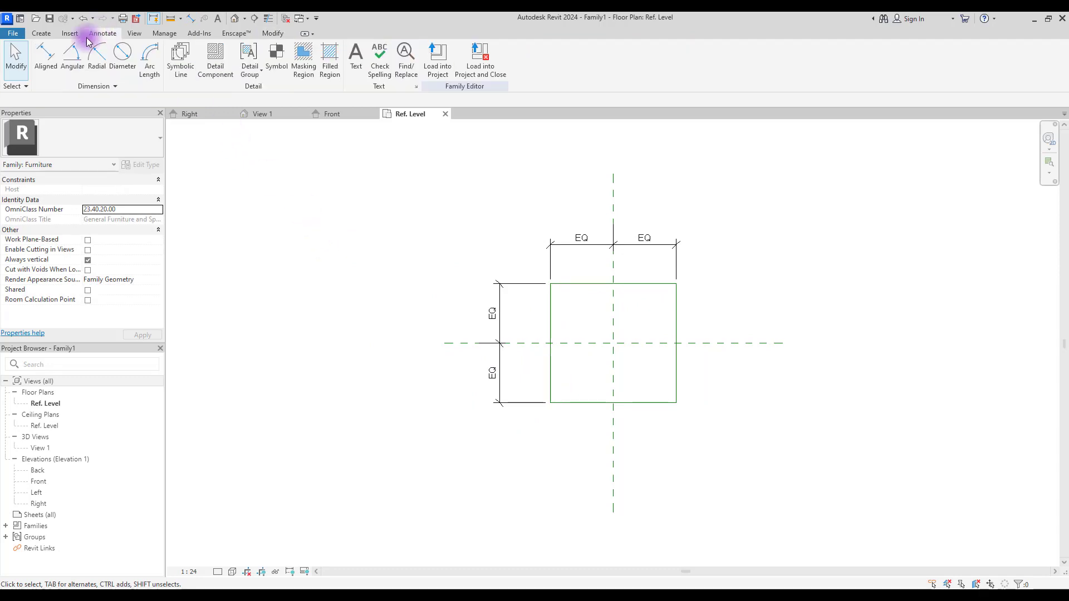
pyautogui.click(50, 57)
pyautogui.click(551, 362)
pyautogui.click(676, 373)
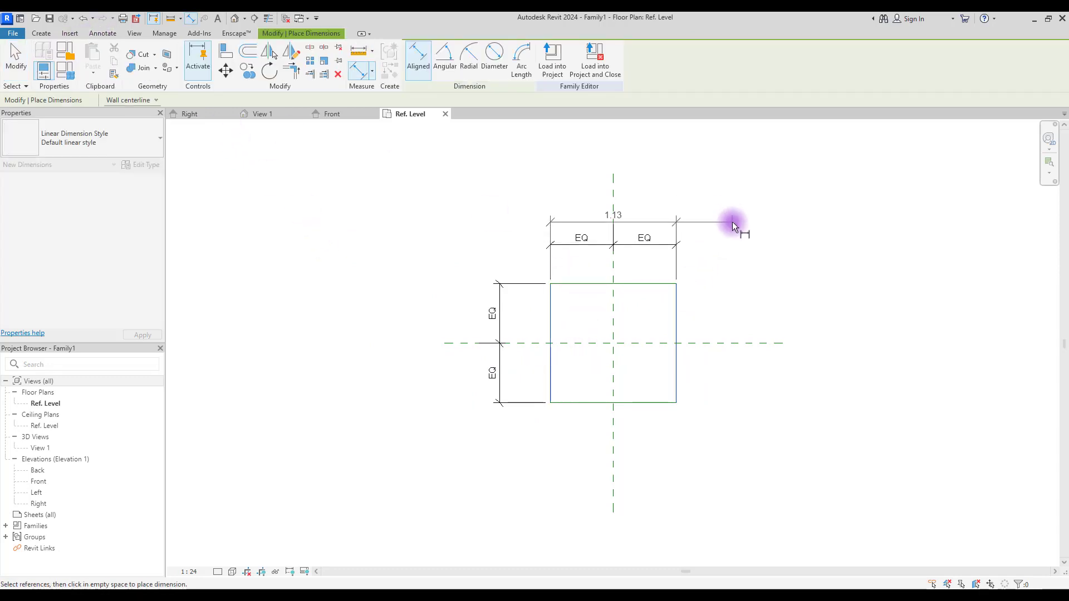
pyautogui.click(733, 222)
pyautogui.click(566, 285)
pyautogui.click(544, 403)
pyautogui.click(469, 452)
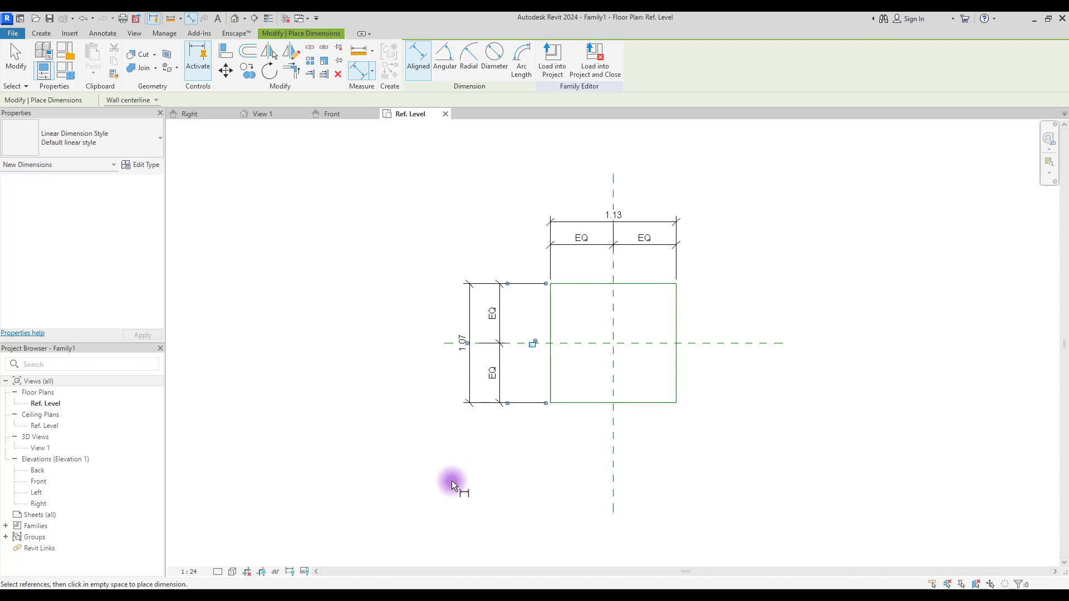
pyautogui.press('Escape')
# - Move the rectangle's left reference line inward to an overall width of 0.80 m, and start adjusting the upper reference line
pyautogui.click(558, 311)
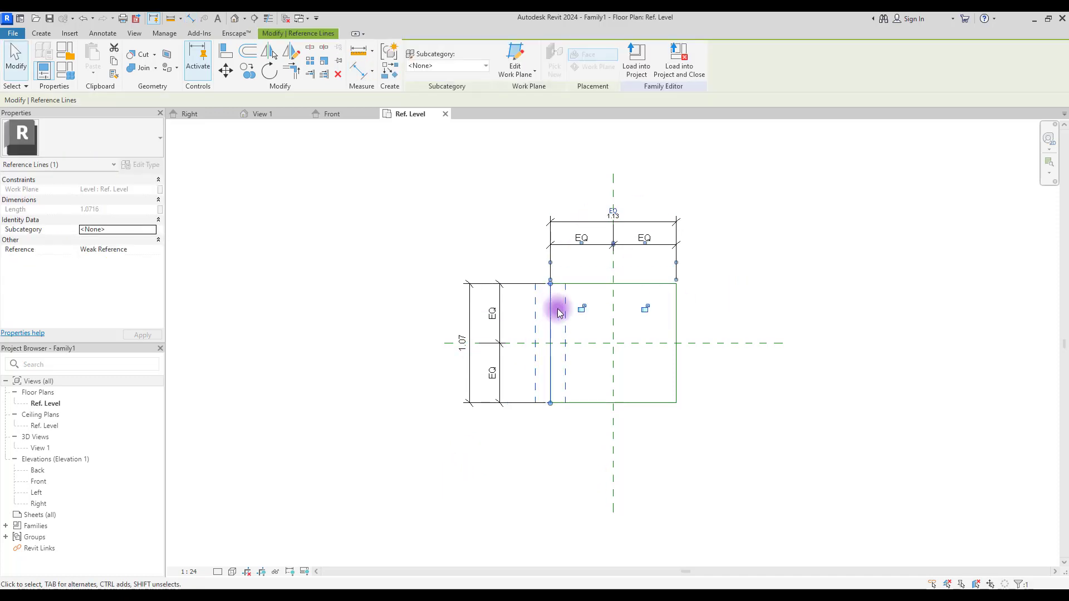
pyautogui.press('Right')
pyautogui.press('Right')
pyautogui.press('Right')
pyautogui.press('Right')
pyautogui.press('Right')
pyautogui.press('Right')
pyautogui.press('Right')
pyautogui.press('Right')
pyautogui.scroll(2, 567, 313)
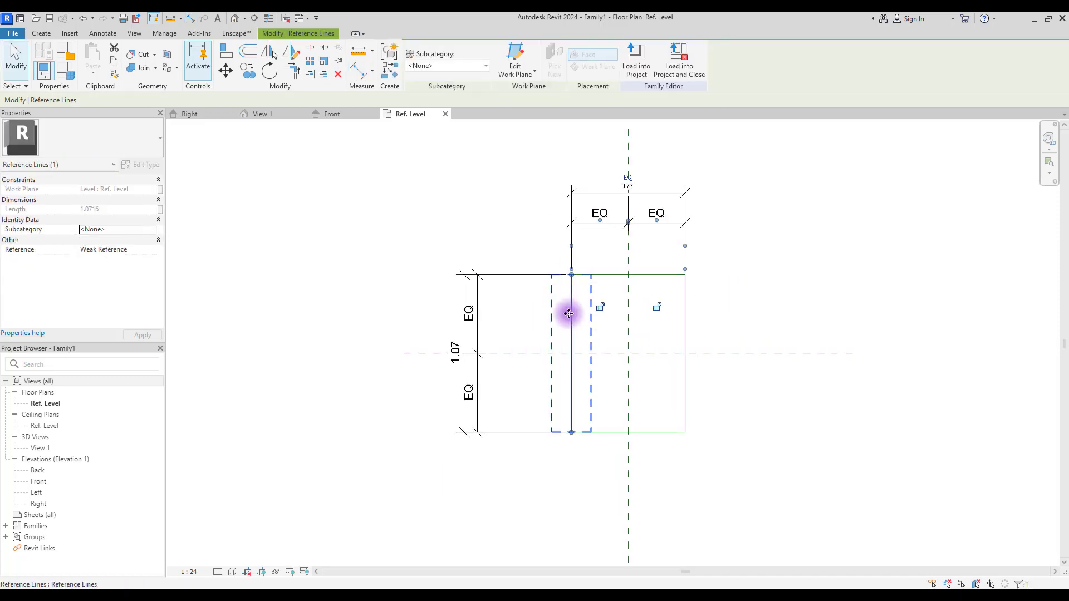
pyautogui.scroll(1, 568, 313)
pyautogui.click(579, 296)
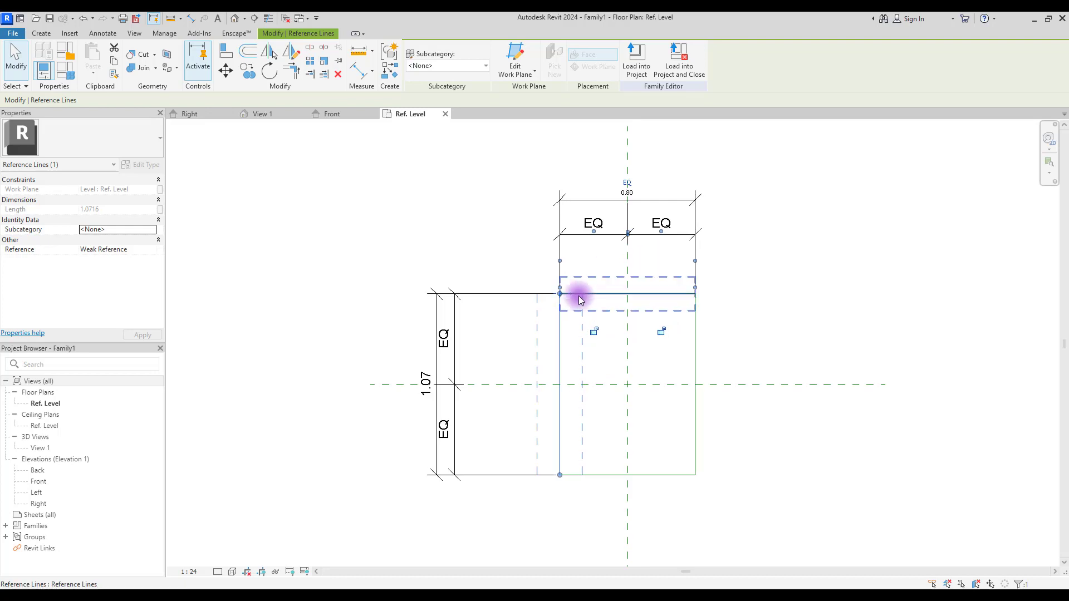
pyautogui.moveTo(579, 296); pyautogui.dragTo(594, 298)
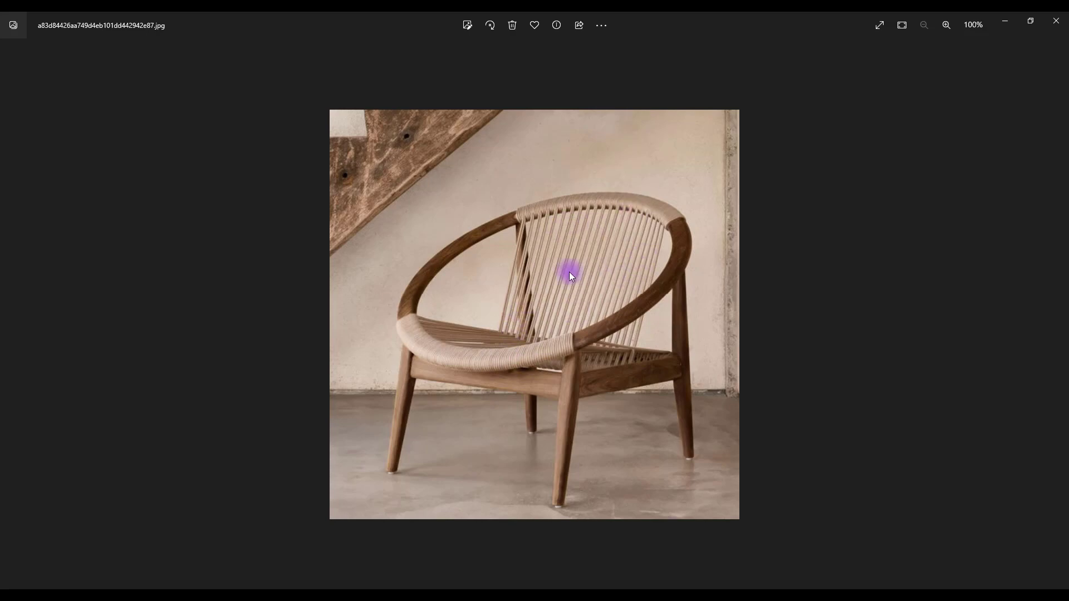
# - Switch back to Revit and sketch a Swept Blend path in the Right elevation: an inclined line about 0.44 m long rising from the reference level
pyautogui.hotkey('alt', 'Tab')
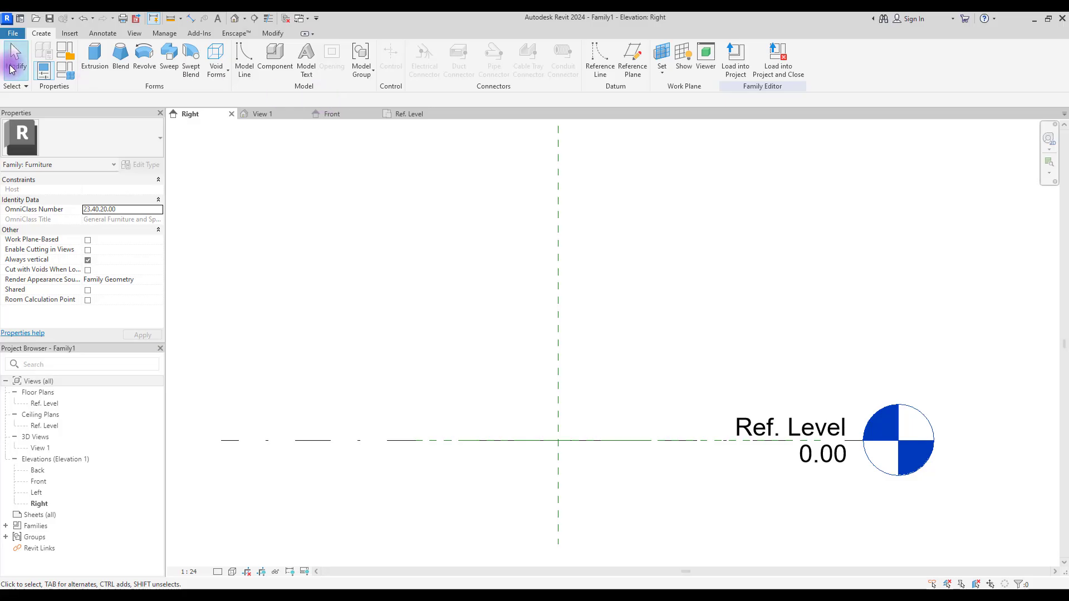
pyautogui.click(189, 69)
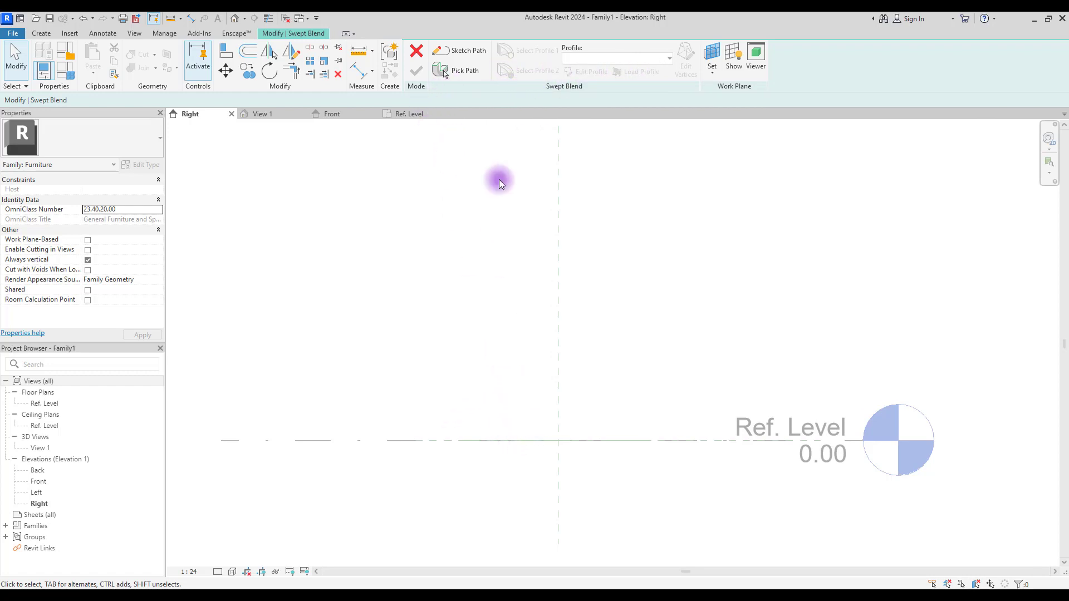
pyautogui.click(473, 52)
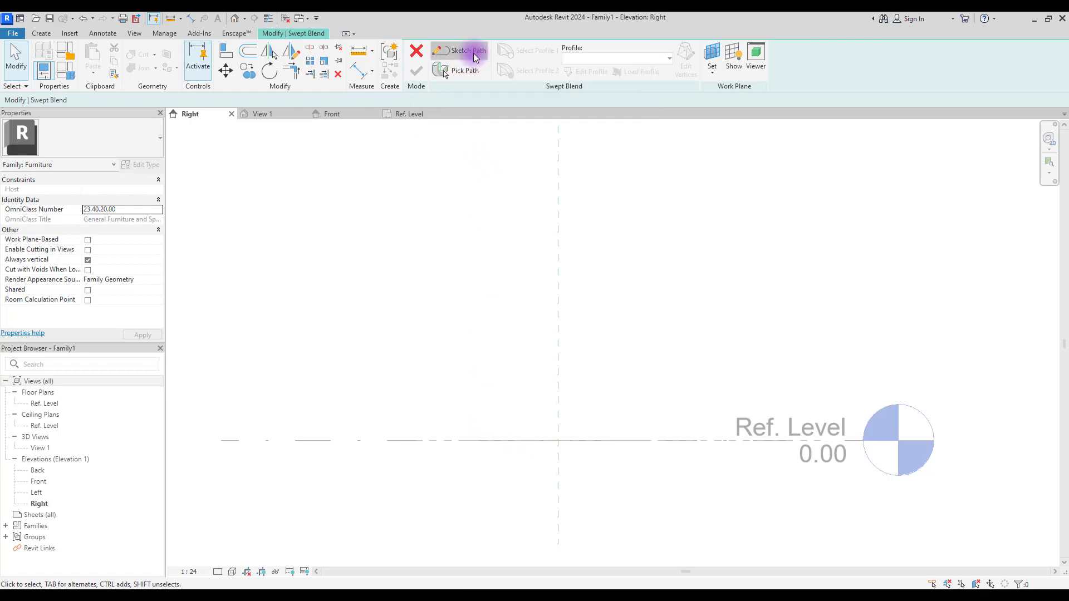
pyautogui.click(462, 440)
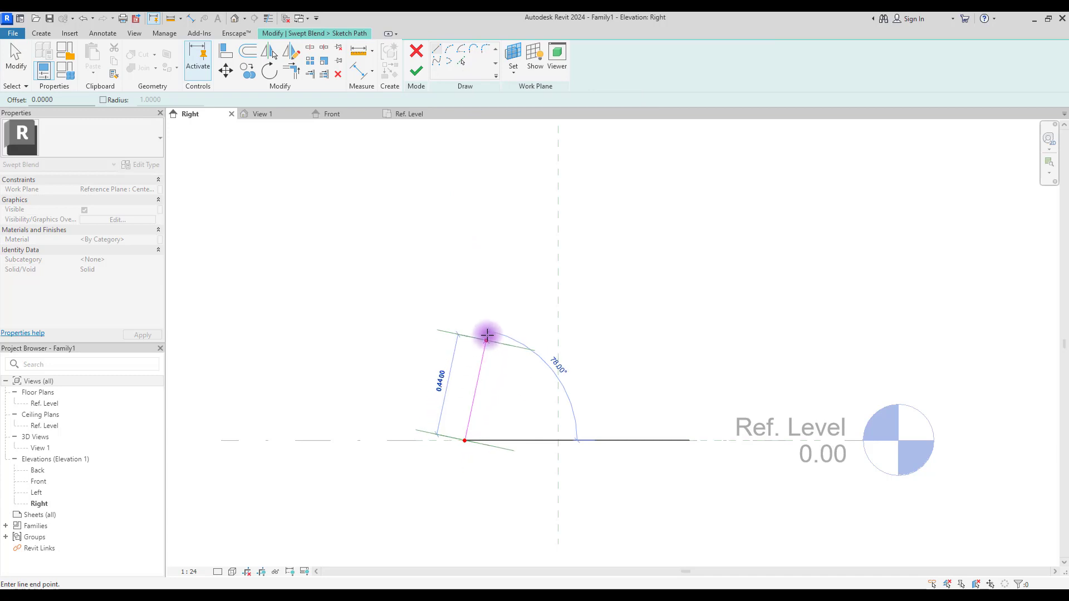
pyautogui.click(480, 334)
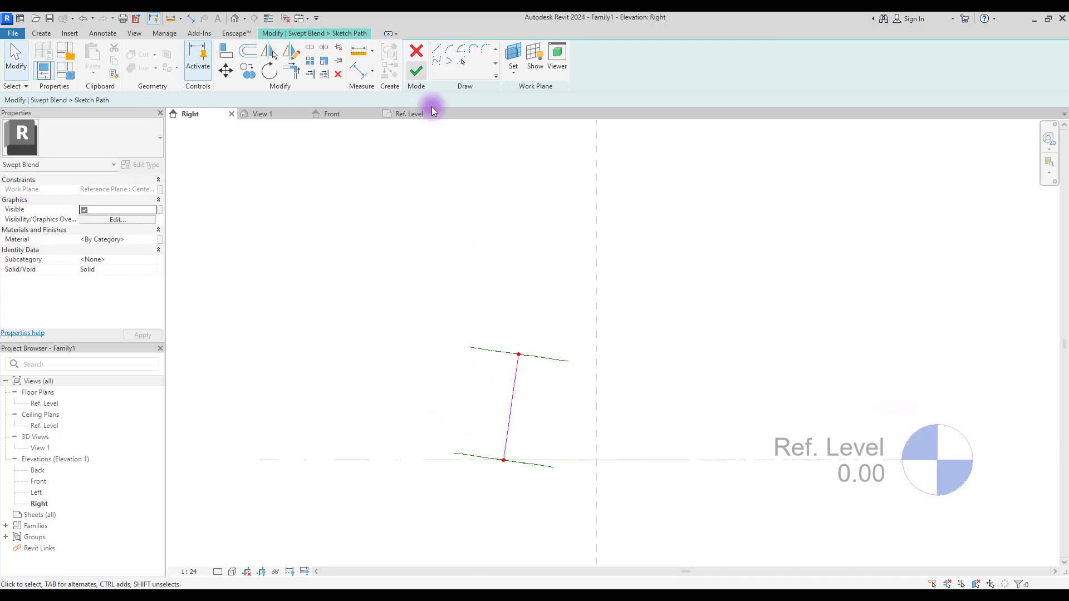
pyautogui.click(417, 71)
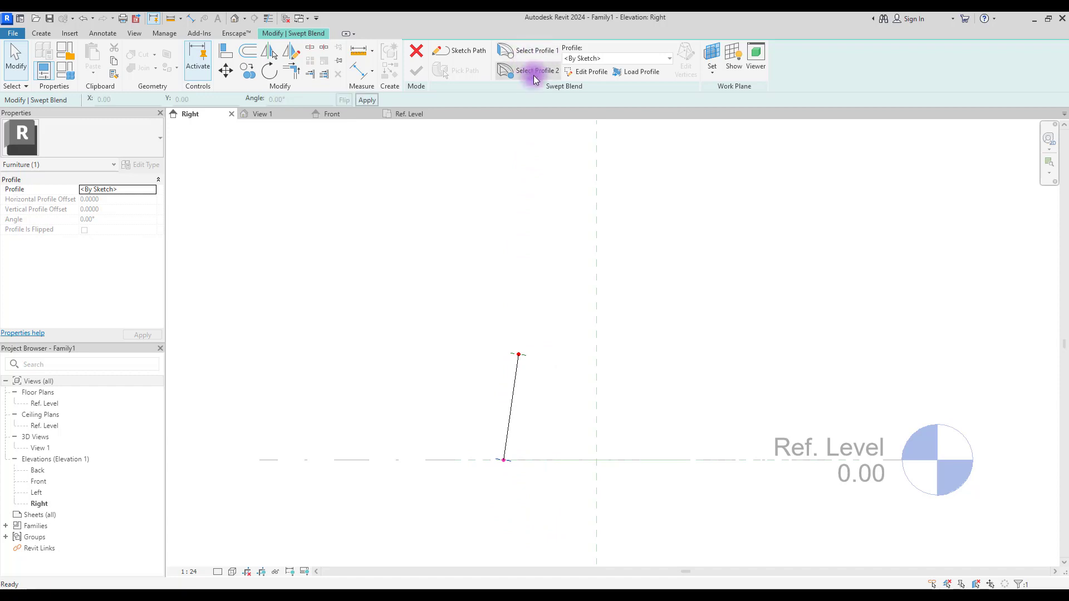
# - Open Profile 1 in the Ref. Level floor plan and sketch a circle of about 0.007 m radius centered on the path's lower end
pyautogui.click(590, 71)
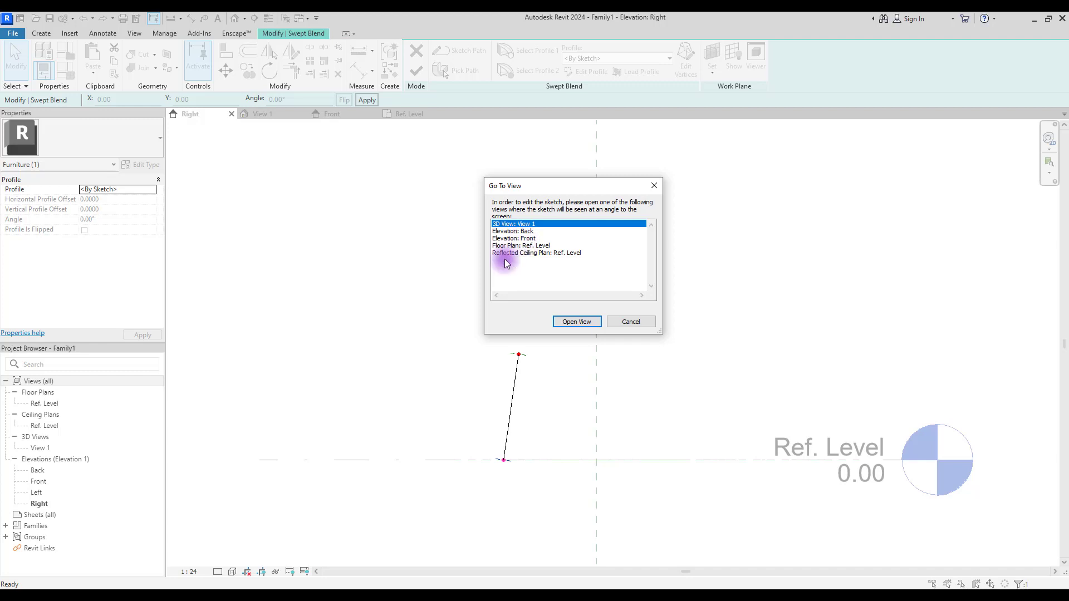
pyautogui.doubleClick(518, 245)
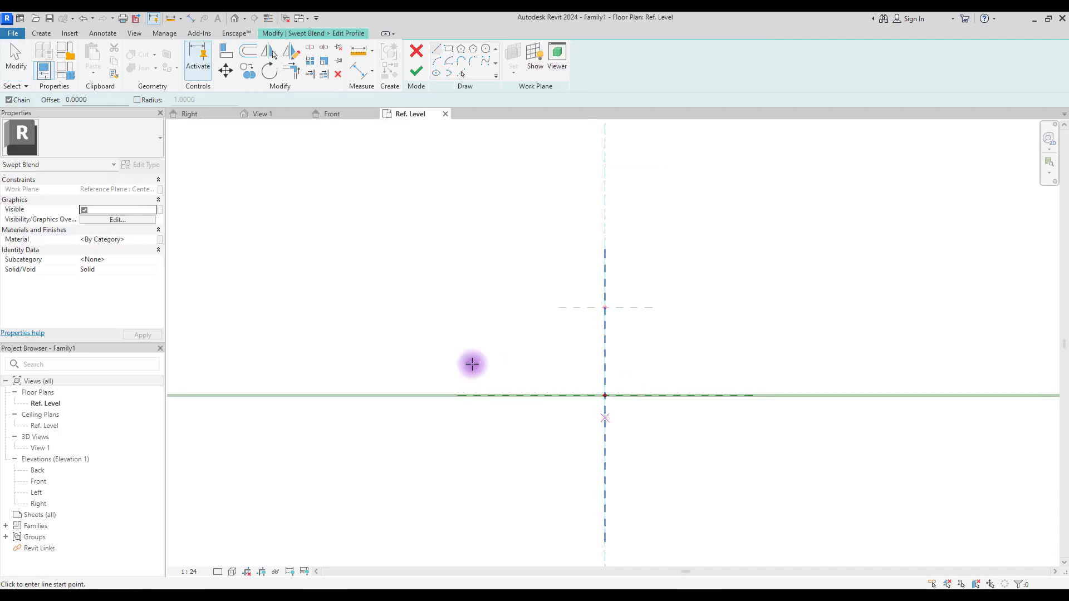
pyautogui.scroll(-2, 539, 385)
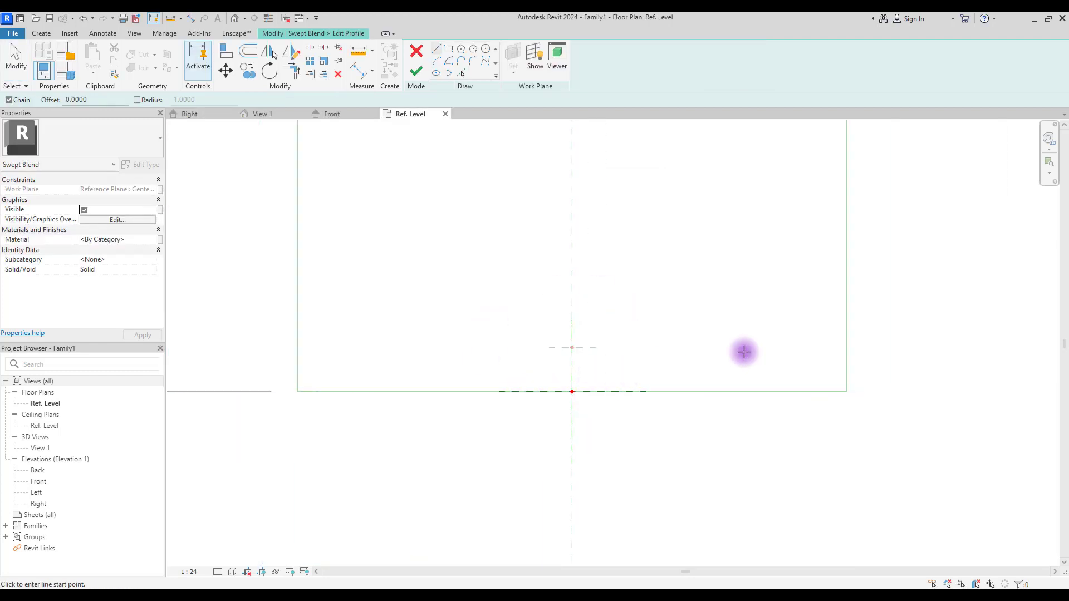
pyautogui.scroll(2, 575, 422)
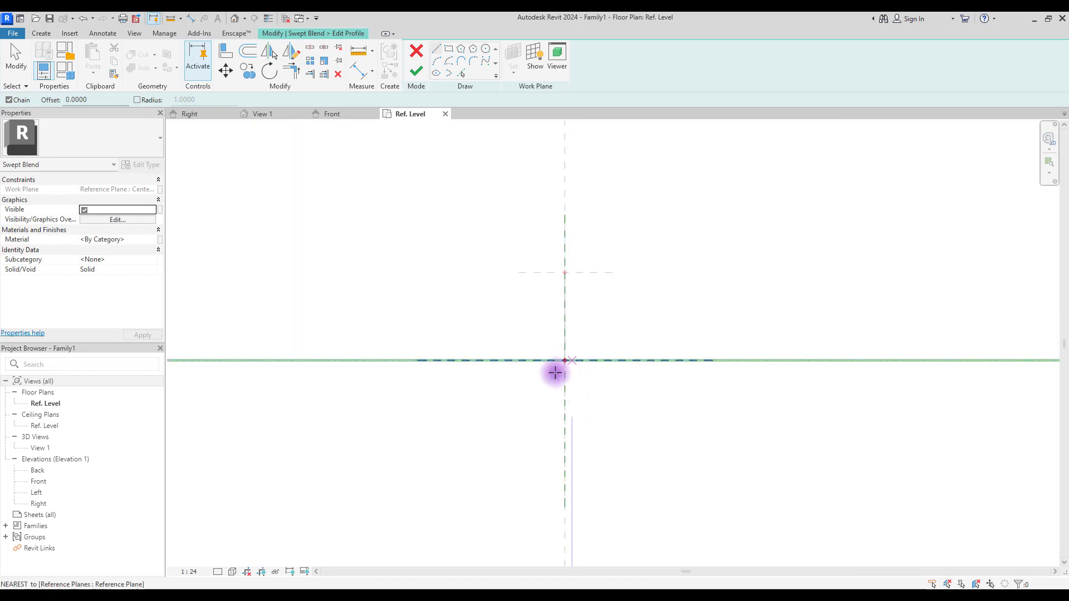
pyautogui.scroll(2, 555, 372)
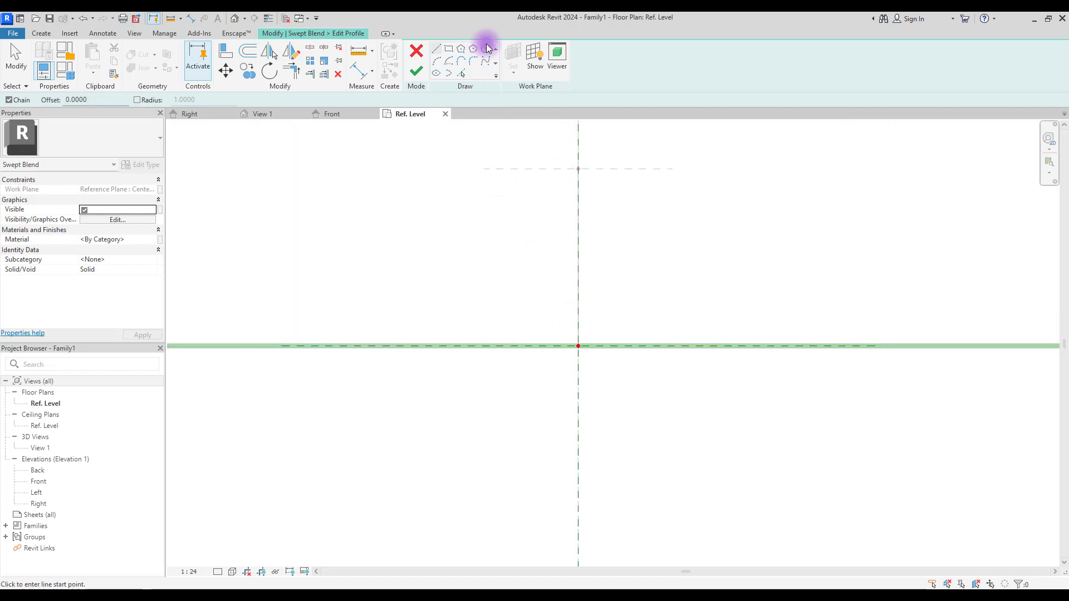
pyautogui.click(486, 49)
pyautogui.click(578, 346)
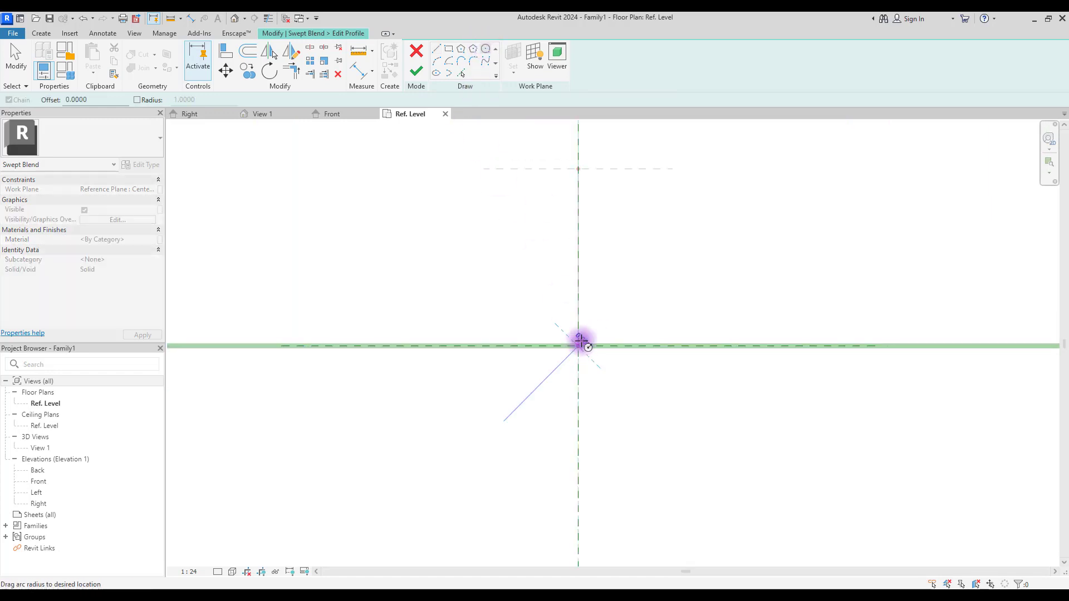
pyautogui.scroll(1, 593, 317)
pyautogui.click(577, 331)
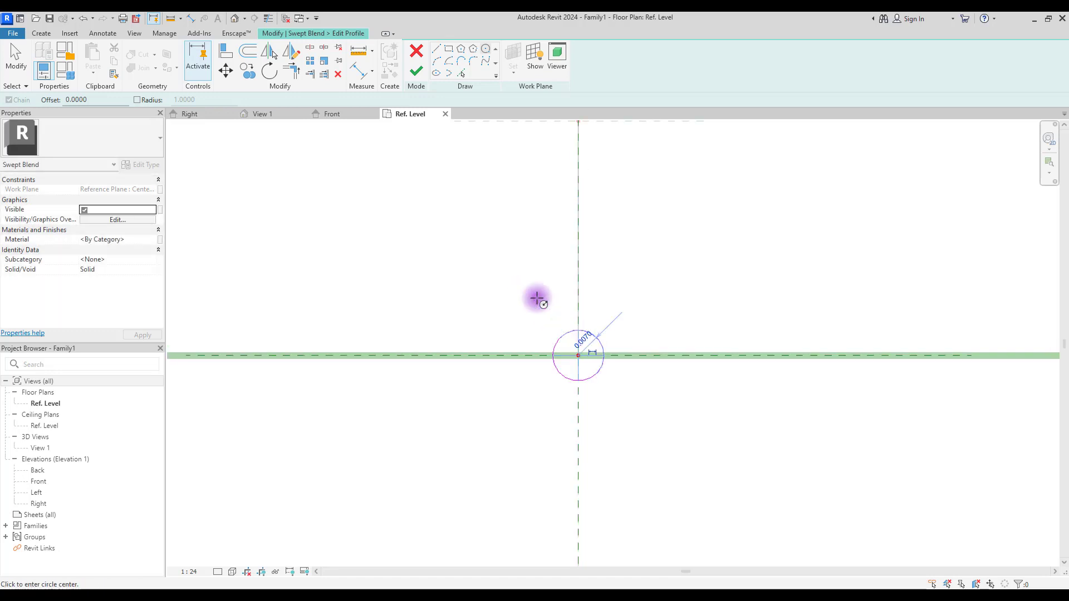
pyautogui.click(416, 71)
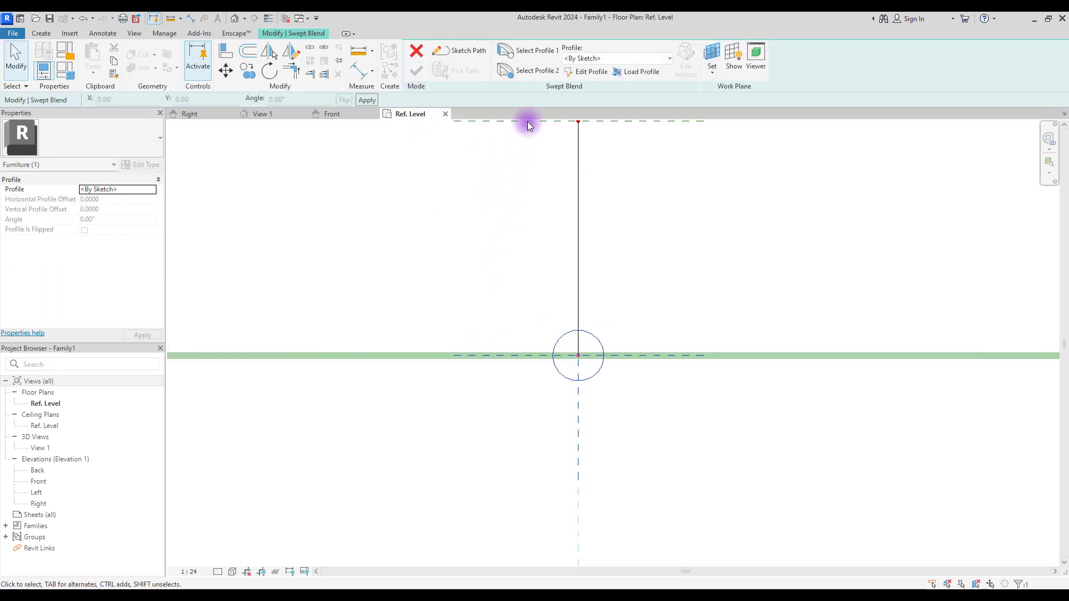
# - Edit Profile 2 and sketch a larger circle centered on the path's upper end
pyautogui.click(529, 70)
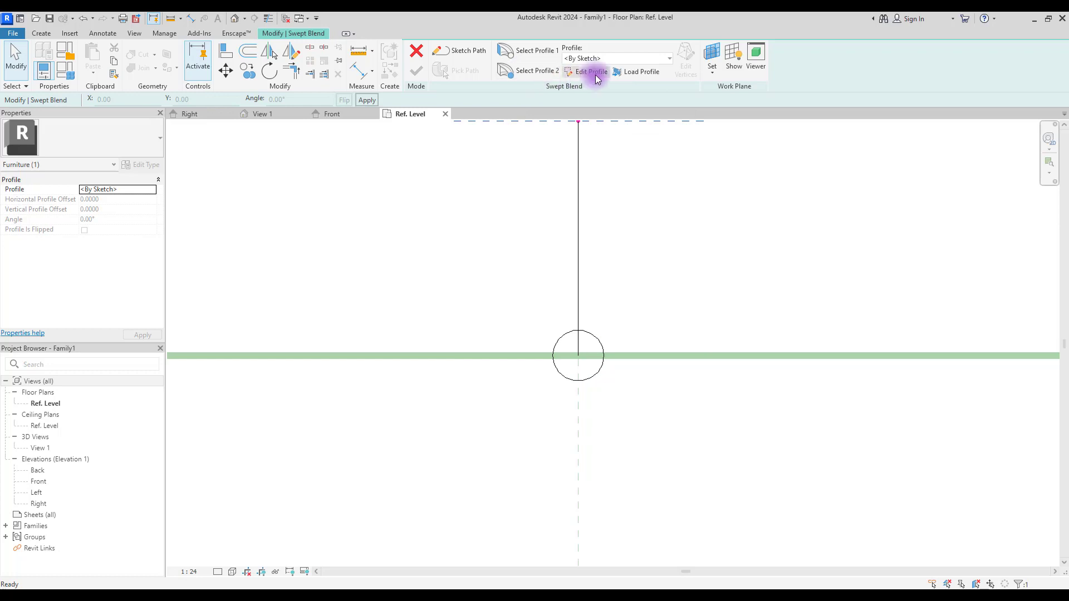
pyautogui.click(596, 75)
pyautogui.scroll(-2, 569, 453)
pyautogui.scroll(1, 579, 340)
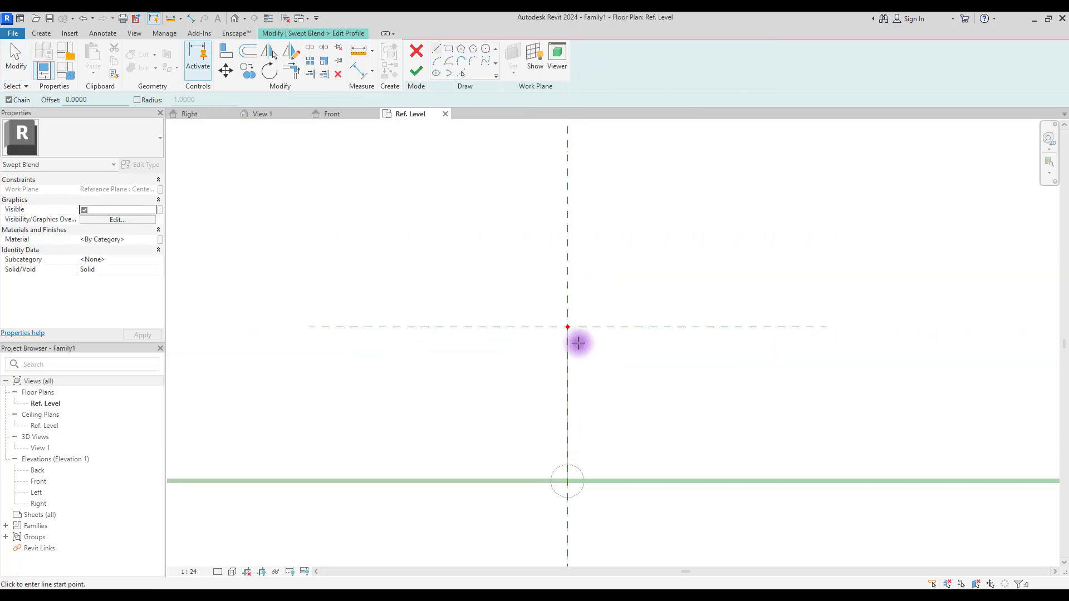
pyautogui.scroll(1, 579, 343)
pyautogui.click(795, 325)
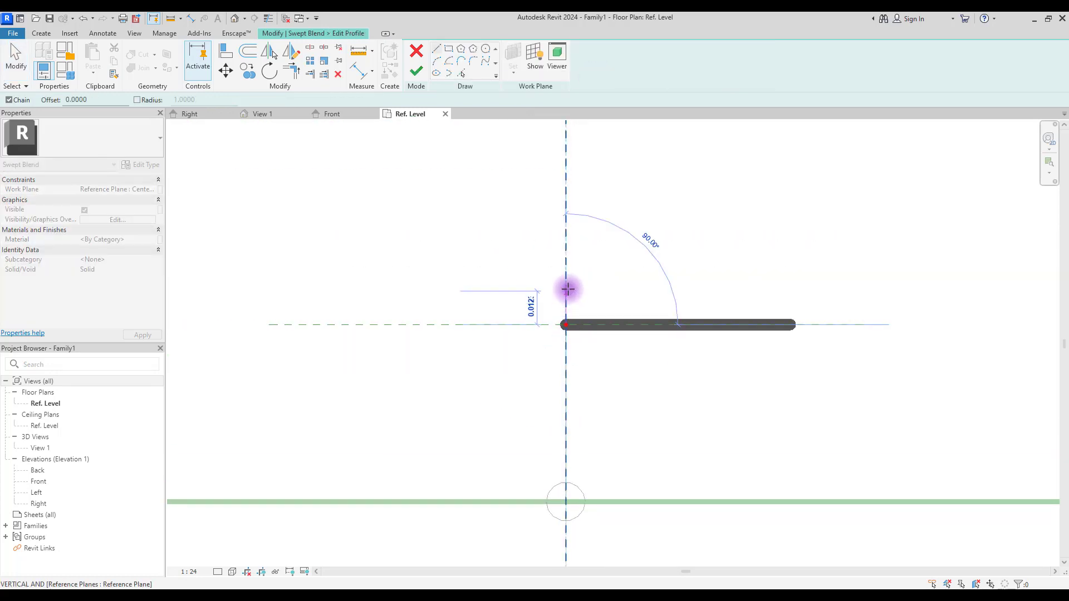
pyautogui.click(485, 48)
pyautogui.click(566, 325)
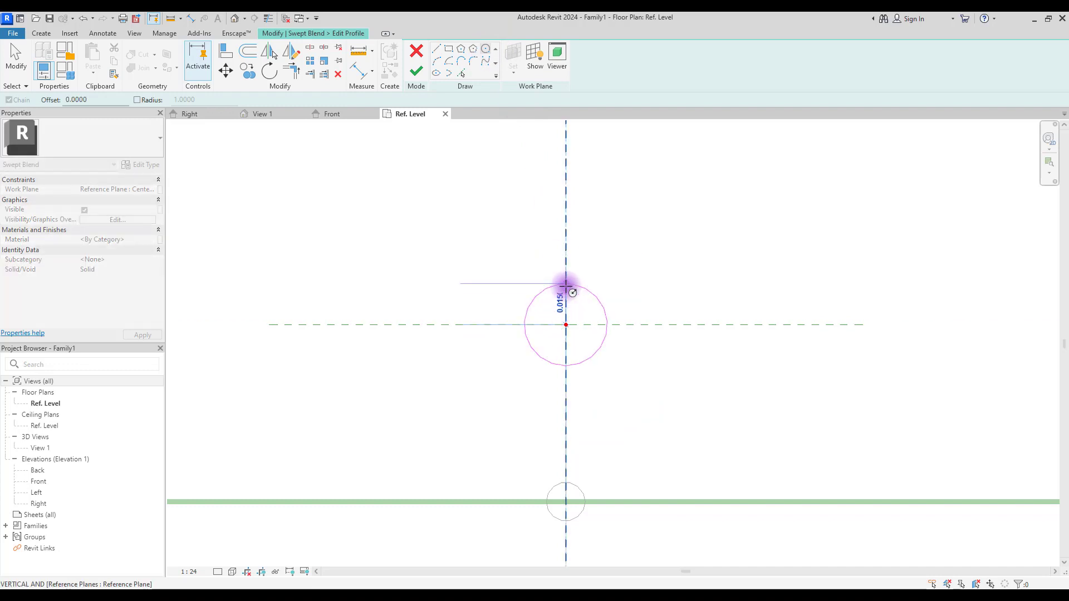
pyautogui.click(565, 293)
pyautogui.press('Escape')
pyautogui.press('Escape')
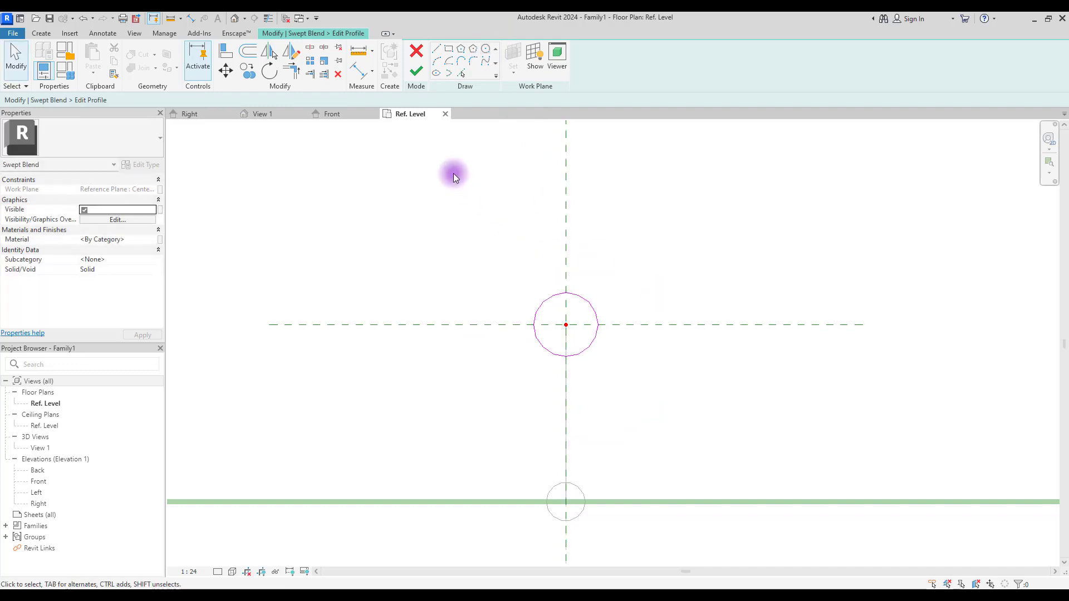
# - Finish the second profile and the swept blend, and inspect the tapered leg in 3D
pyautogui.click(415, 75)
pyautogui.click(418, 72)
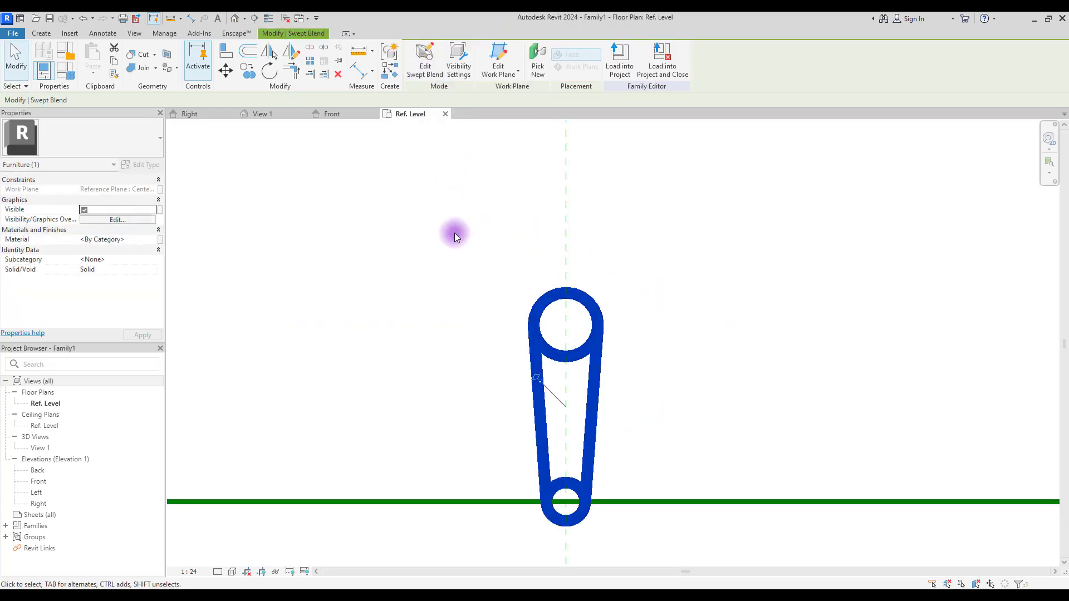
pyautogui.click(235, 20)
pyautogui.keyDown('shift'); pyautogui.moveTo(611, 506); pyautogui.dragTo(673, 554, button='middle'); pyautogui.keyUp('shift')
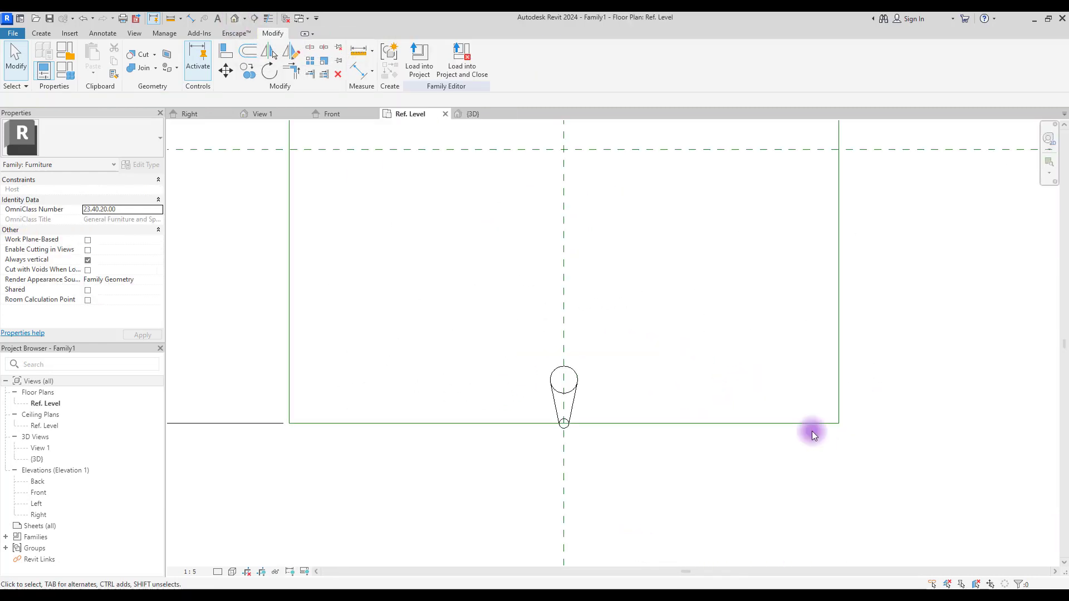
# - Move the leg in the Ref. Level plan from the vertical center plane to near the reference rectangle's lower-right corner
pyautogui.click(226, 71)
pyautogui.scroll(3, 563, 437)
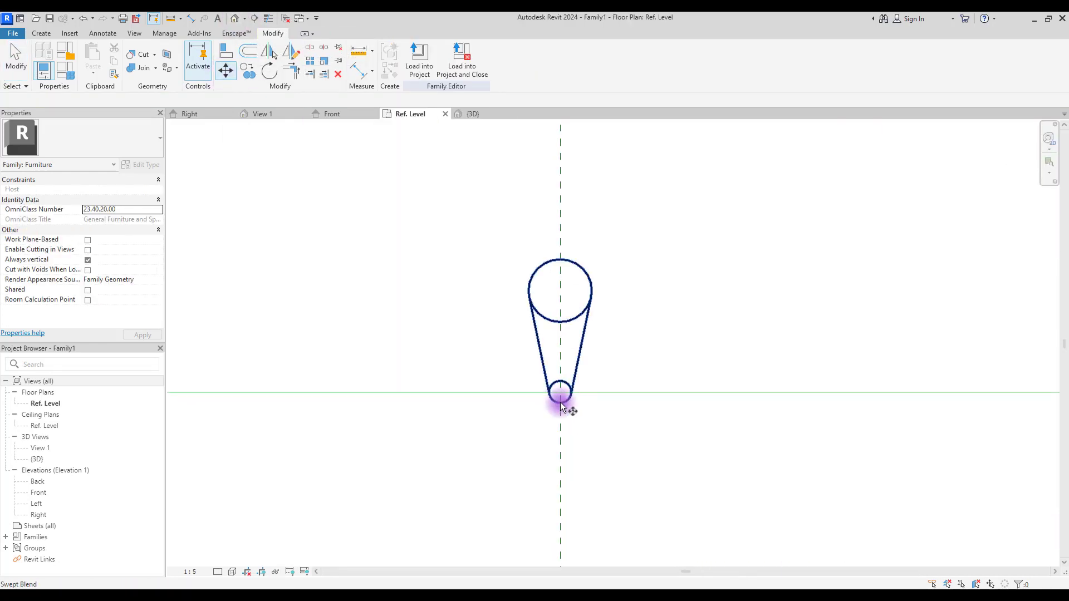
pyautogui.click(557, 404)
pyautogui.moveTo(762, 348); pyautogui.dragTo(611, 353, button='middle')
pyautogui.click(439, 309)
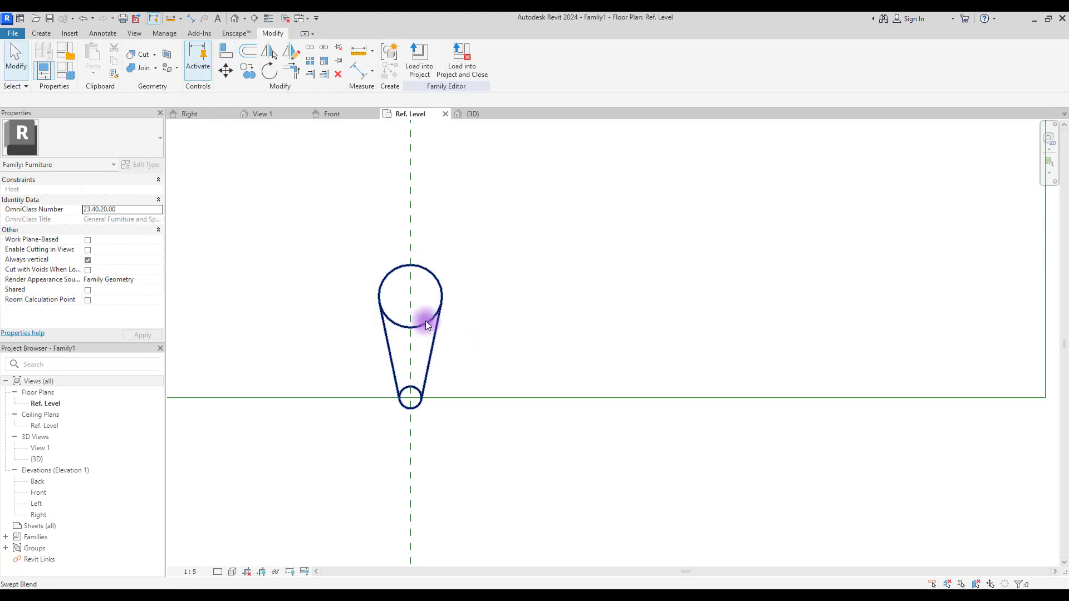
pyautogui.click(425, 310)
pyautogui.click(226, 73)
pyautogui.click(410, 409)
pyautogui.click(701, 393)
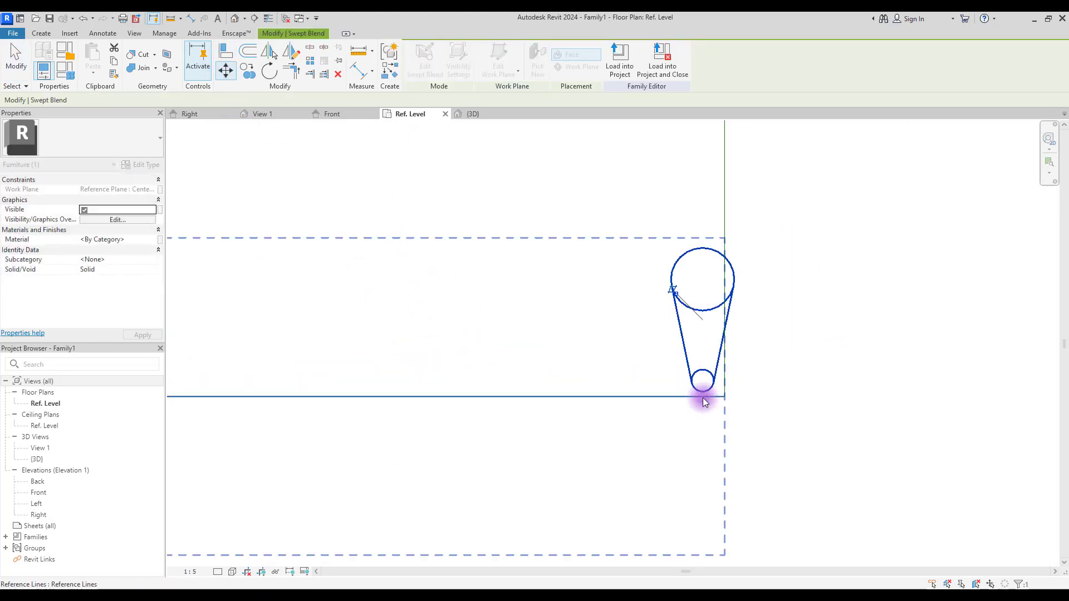
# - Move the leg again so its small foot circle touches the rectangle's lower and right reference lines
pyautogui.scroll(3, 731, 385)
pyautogui.press('m')
pyautogui.press('v')
pyautogui.click(649, 386)
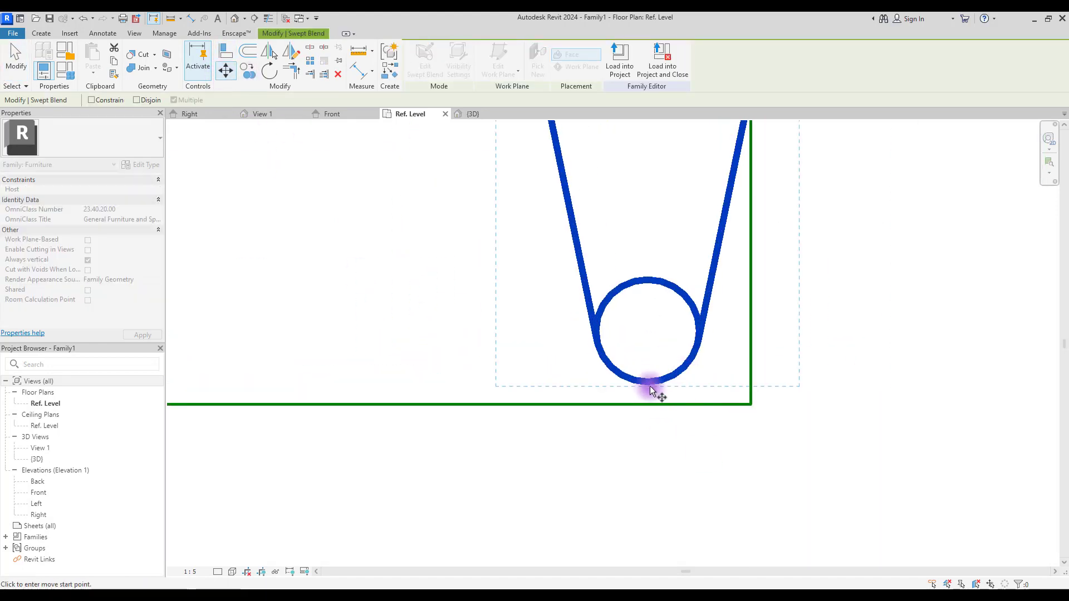
pyautogui.click(656, 406)
pyautogui.click(227, 72)
pyautogui.click(705, 355)
pyautogui.click(751, 359)
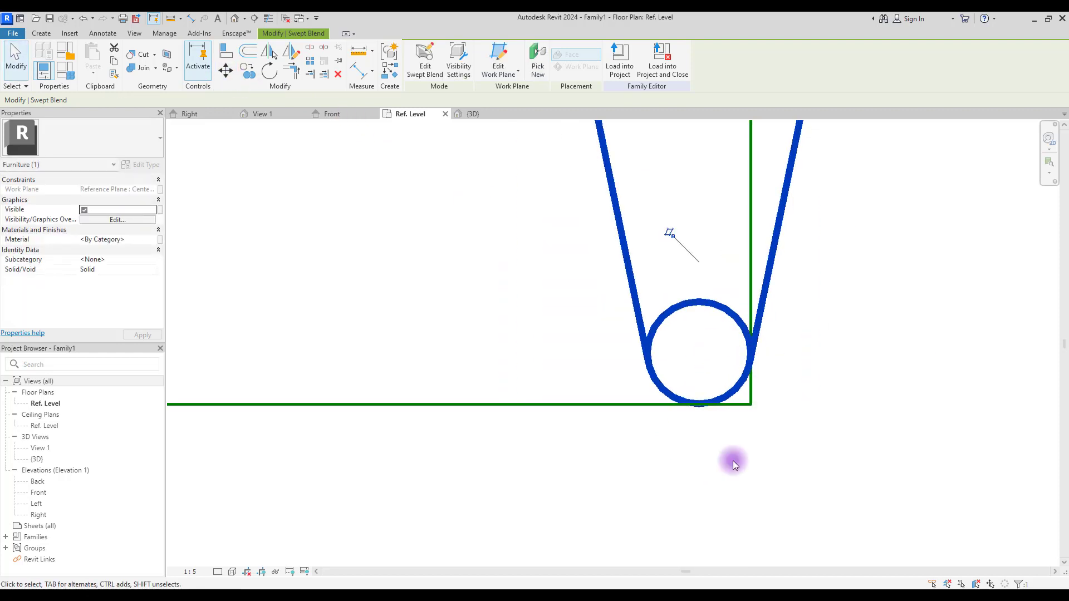
# - Mirror a copy of the leg across a drawn axis on the vertical center plane and check both legs in 3D
pyautogui.scroll(-5, 614, 359)
pyautogui.click(679, 417)
pyautogui.click(723, 440)
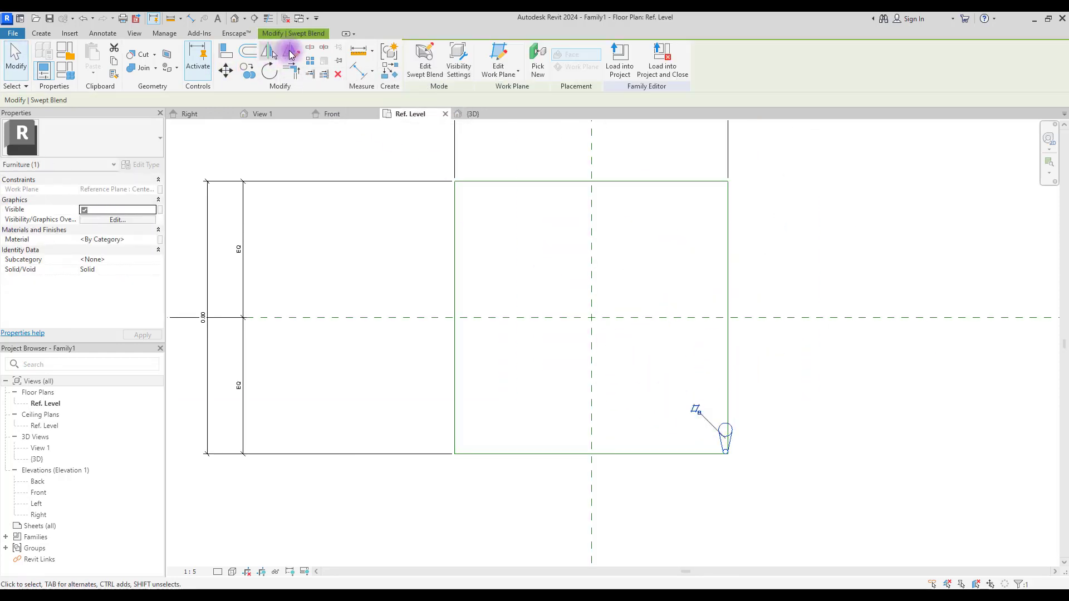
pyautogui.click(291, 53)
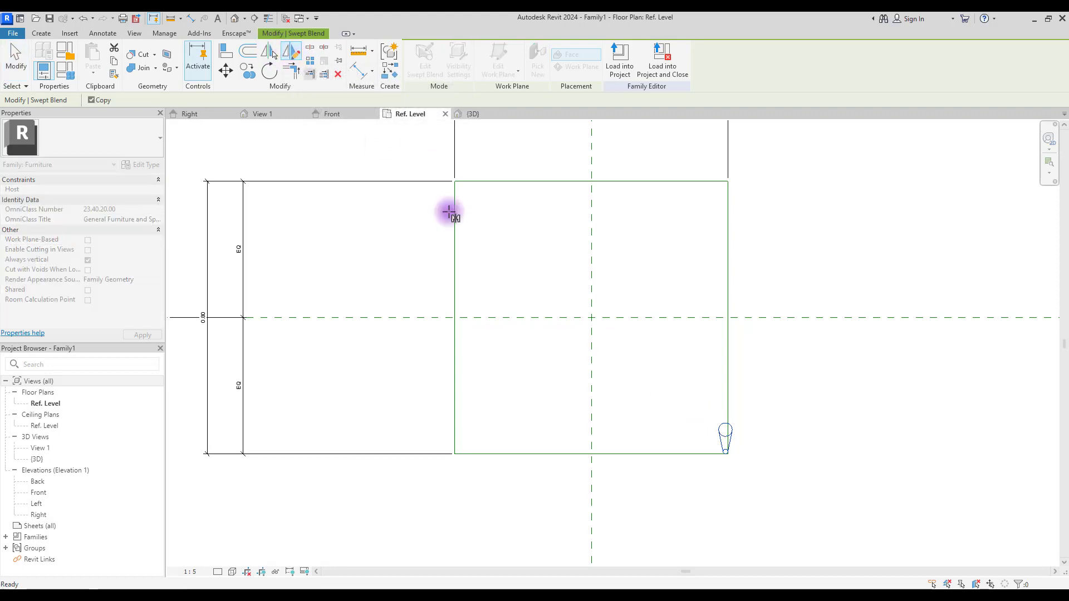
pyautogui.click(591, 440)
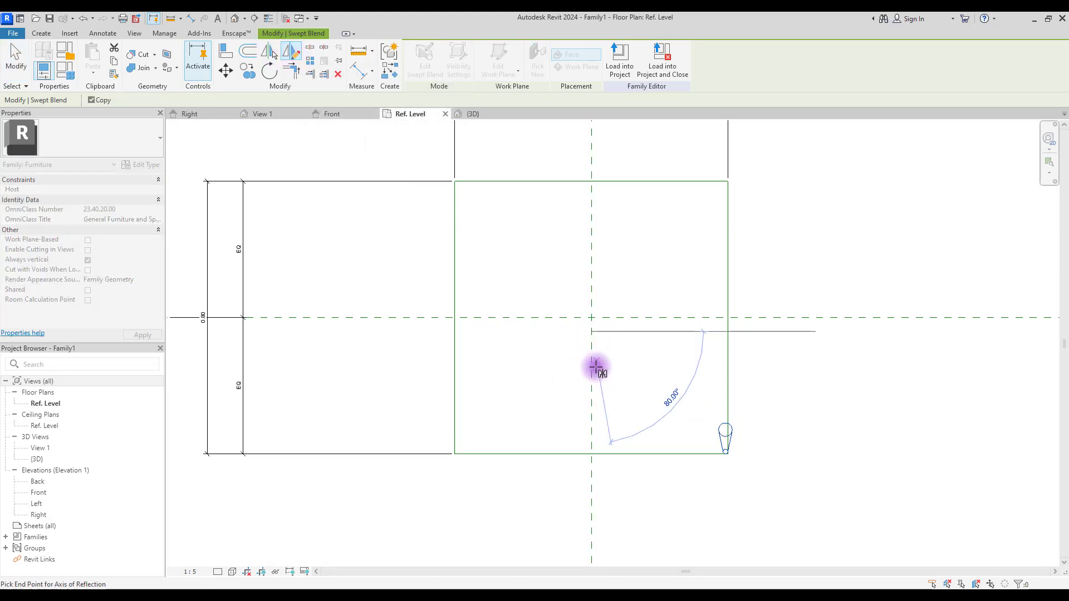
pyautogui.click(591, 425)
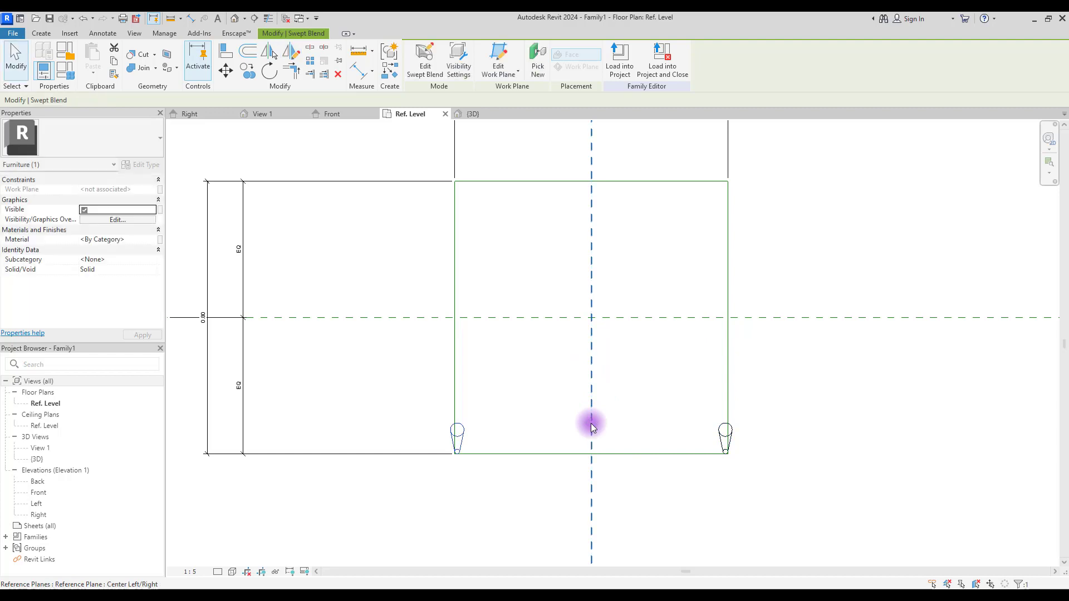
pyautogui.hotkey('ctrl', 'Tab')
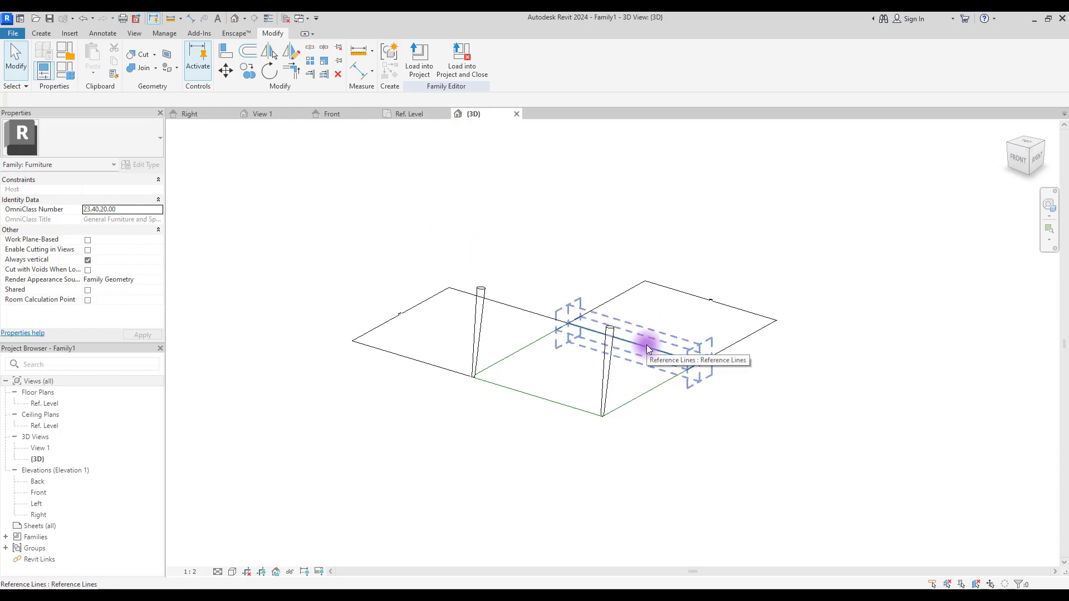
# - Sketch a new Swept Blend path in the Right elevation for the rear leg: an inclined line about 0.85 m long rising from the reference level
pyautogui.click(201, 115)
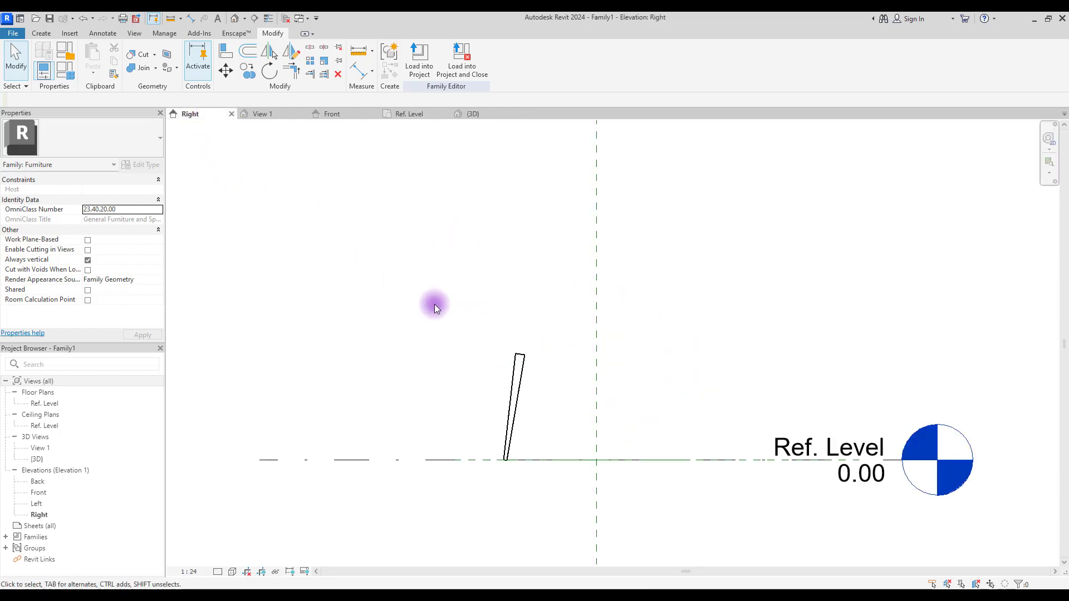
pyautogui.click(41, 33)
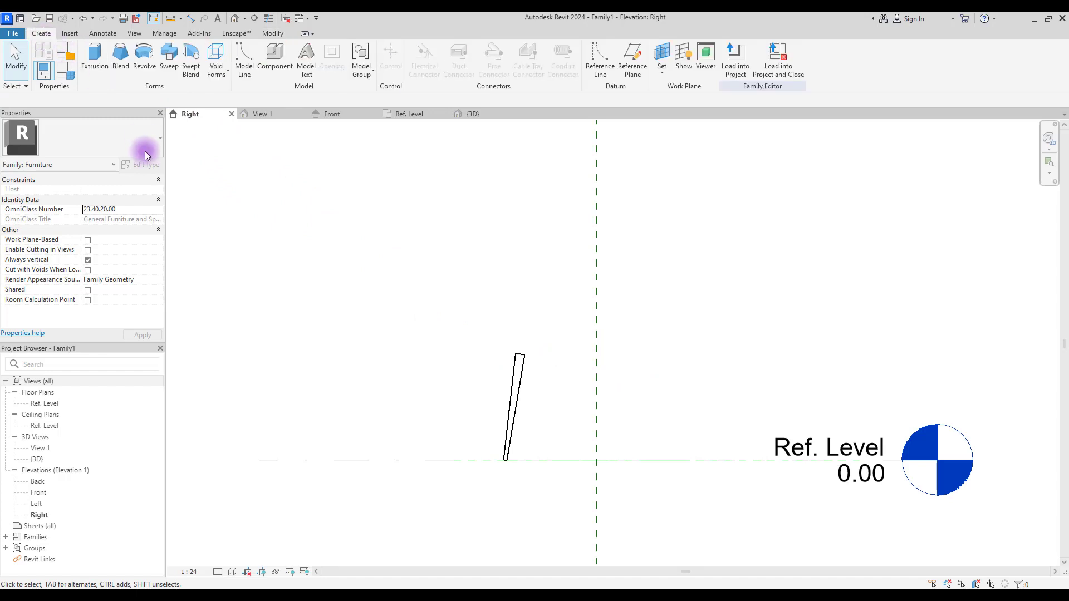
pyautogui.click(191, 56)
pyautogui.click(454, 53)
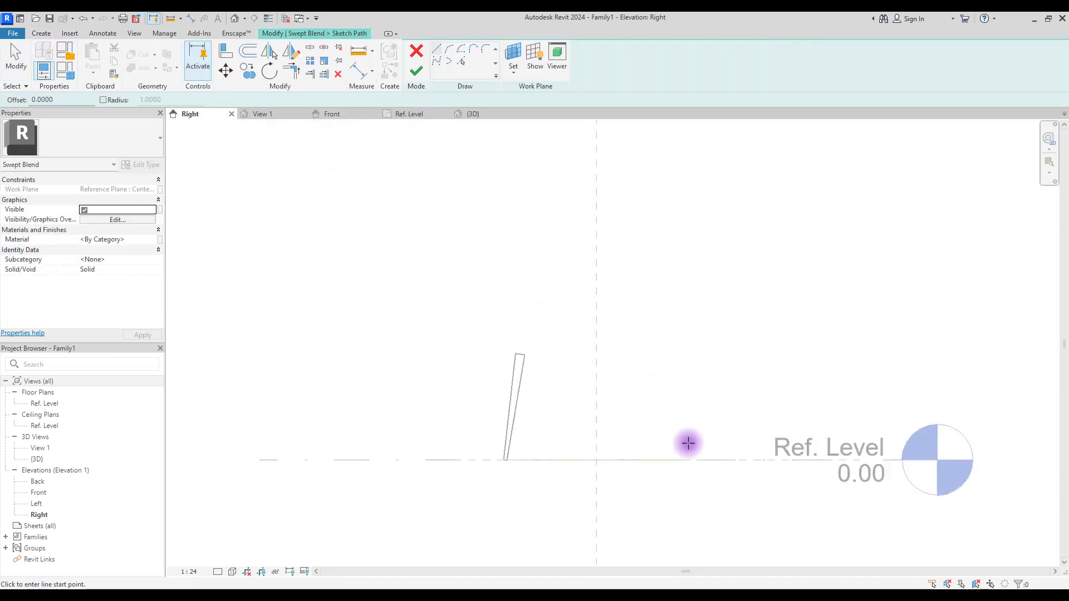
pyautogui.click(689, 460)
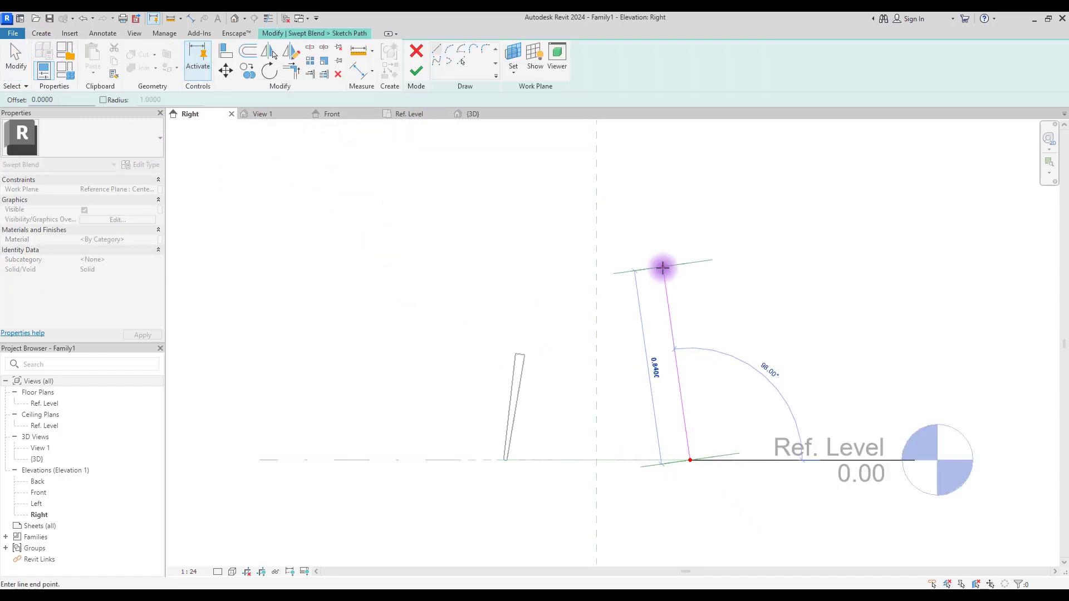
pyautogui.click(659, 266)
pyautogui.click(416, 71)
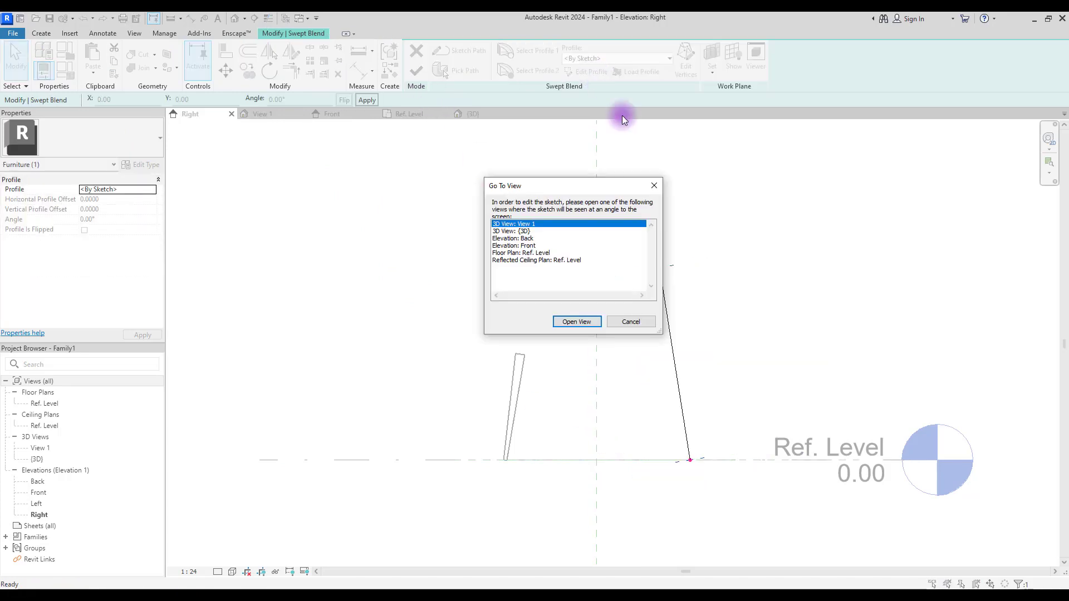
# - Sketch the rear leg's first profile in the Ref. Level plan as a small circle centred on the path's lower end
pyautogui.click(654, 186)
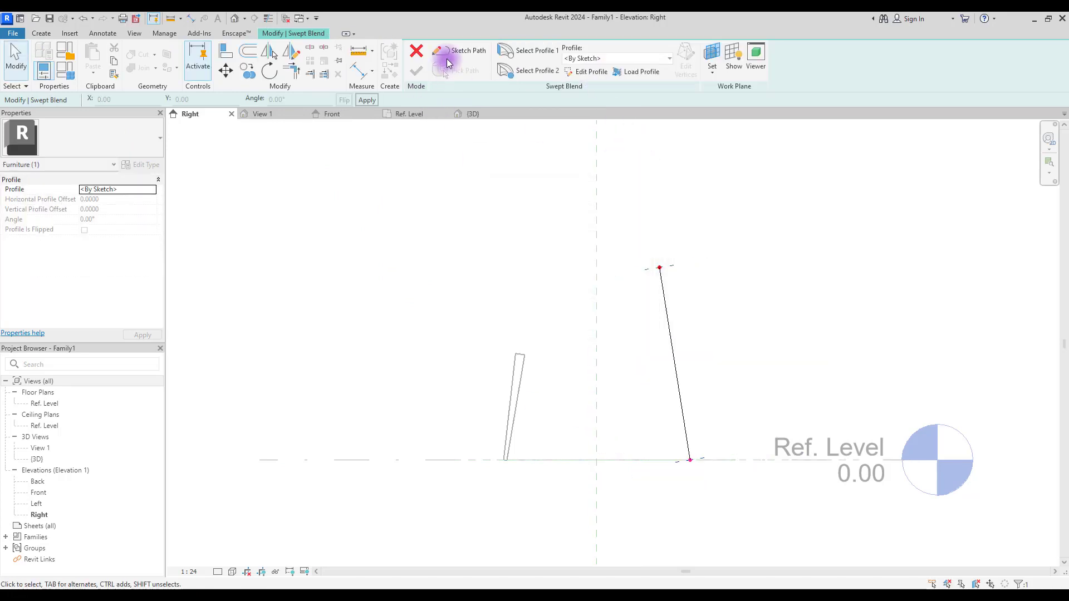
pyautogui.click(596, 72)
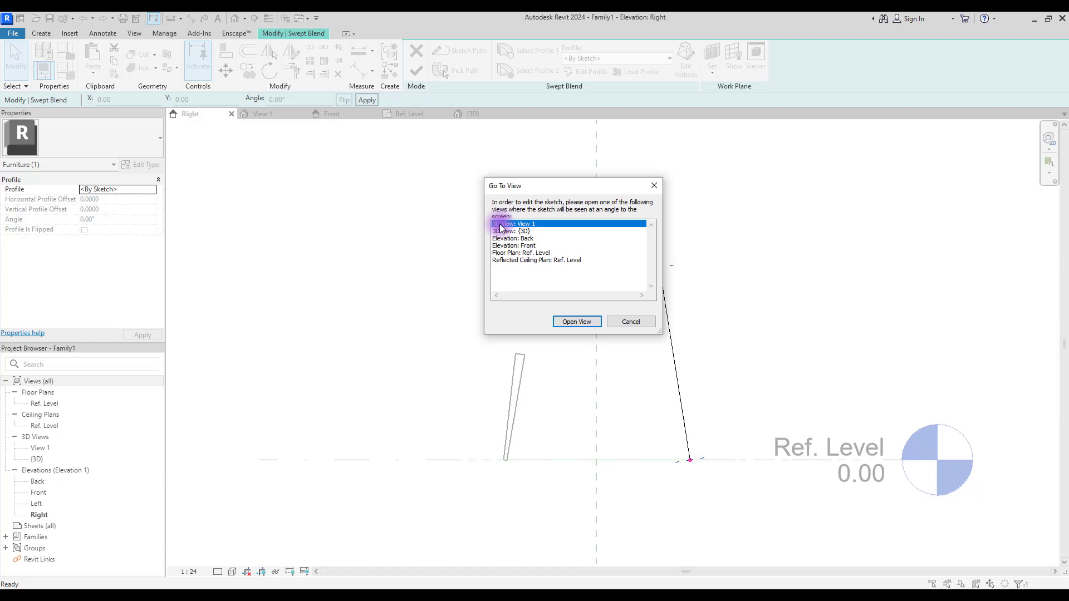
pyautogui.click(508, 252)
pyautogui.click(577, 323)
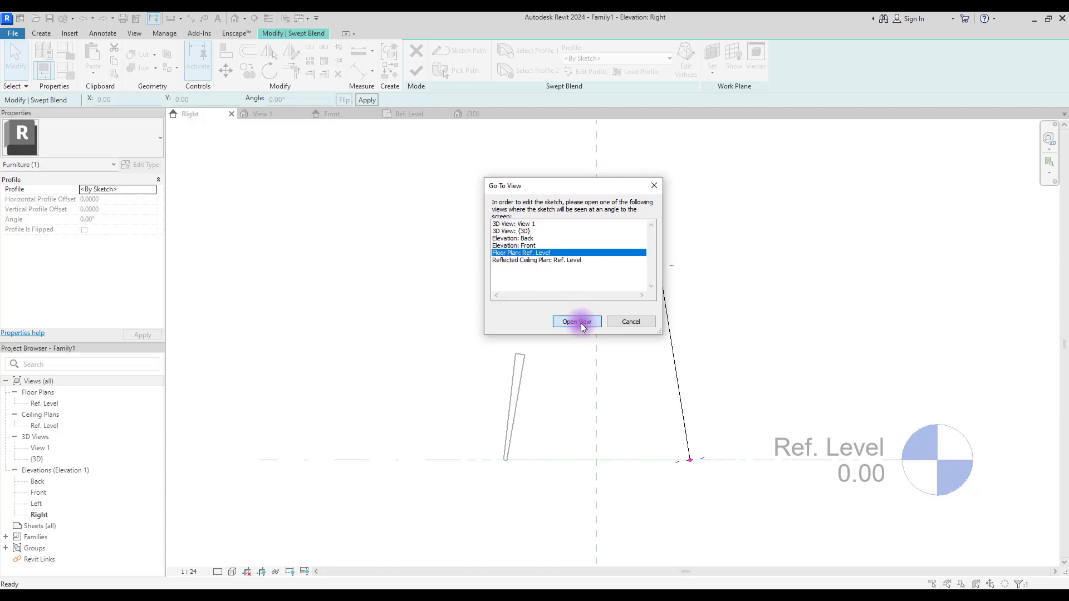
pyautogui.moveTo(583, 231)
pyautogui.mouseDown(button='middle')
pyautogui.moveTo(567, 294)
pyautogui.moveTo(549, 275)
pyautogui.mouseUp(button='middle')
pyautogui.scroll(5, 582, 263)
pyautogui.click(484, 50)
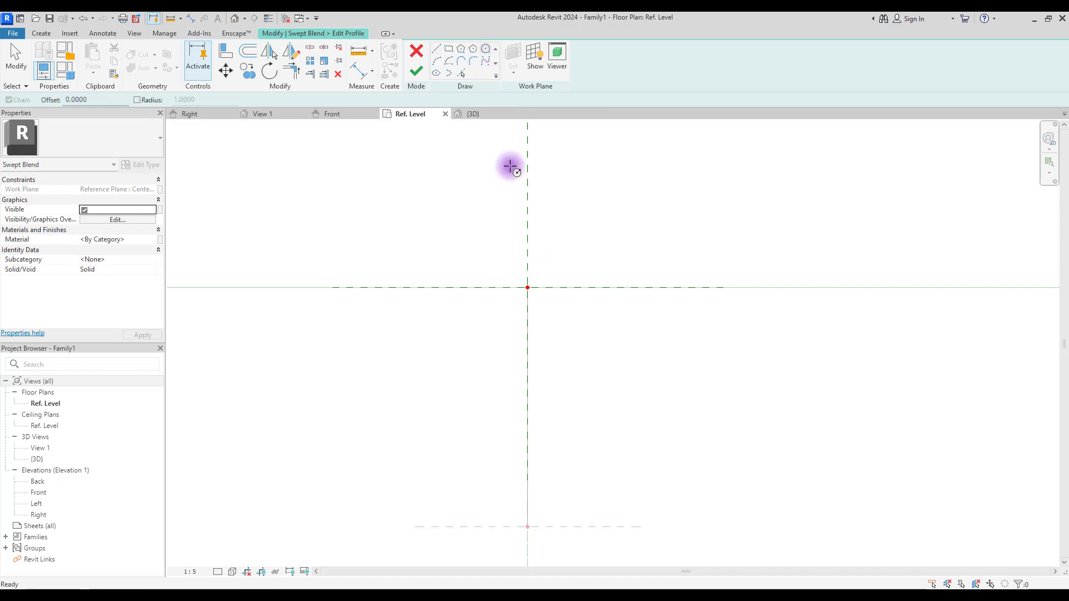
pyautogui.click(528, 287)
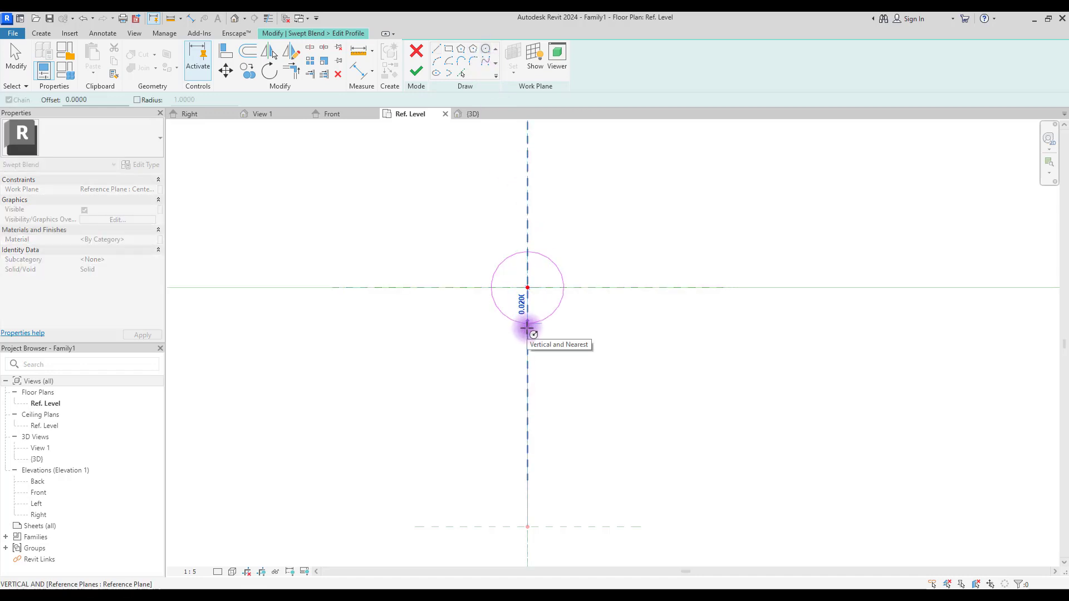
pyautogui.click(527, 313)
pyautogui.click(415, 71)
# - Sketch the second profile as a circle of about 0.03 m radius at the path's upper end and finish the swept blend
pyautogui.click(535, 71)
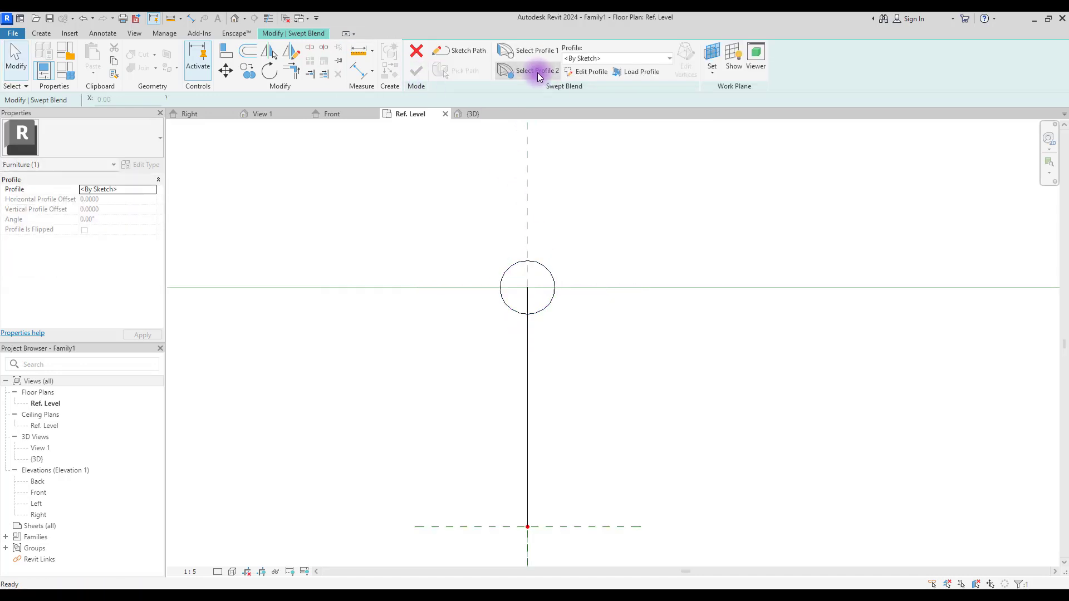
pyautogui.click(582, 72)
pyautogui.click(516, 217)
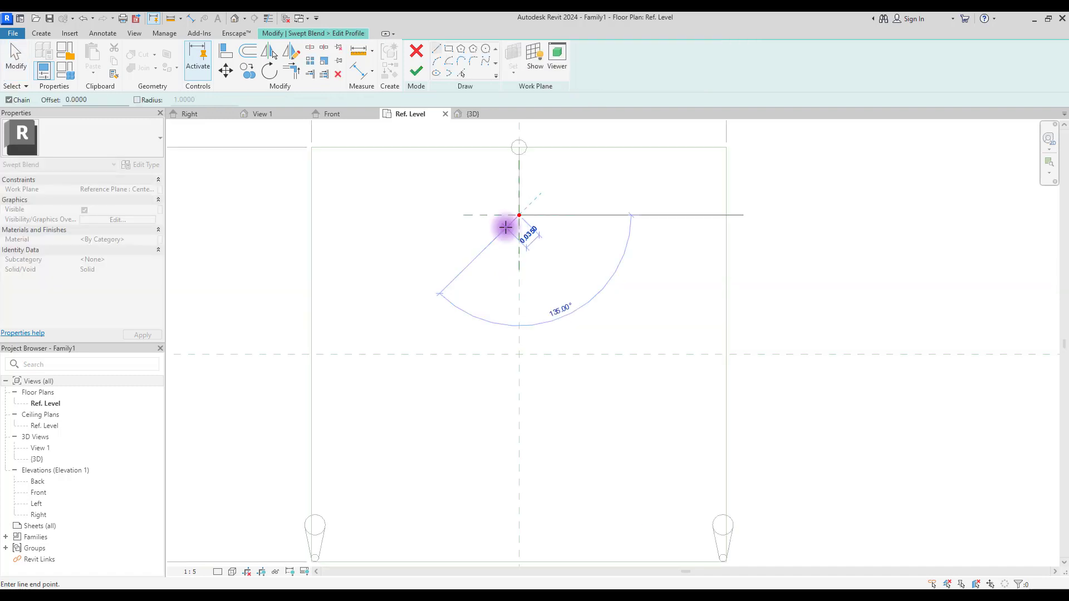
pyautogui.click(485, 50)
pyautogui.click(519, 215)
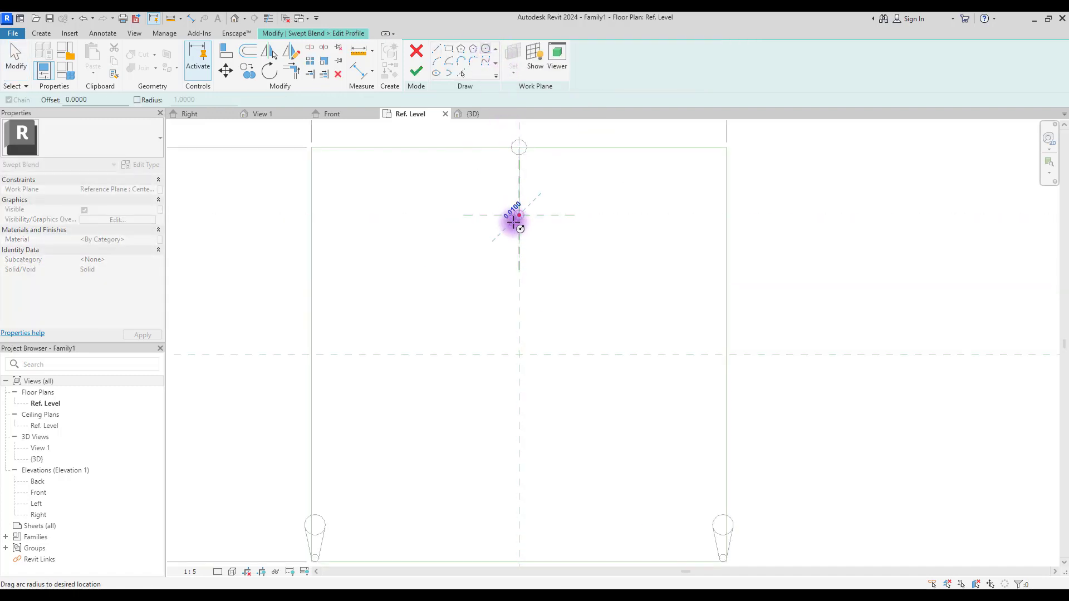
pyautogui.click(515, 233)
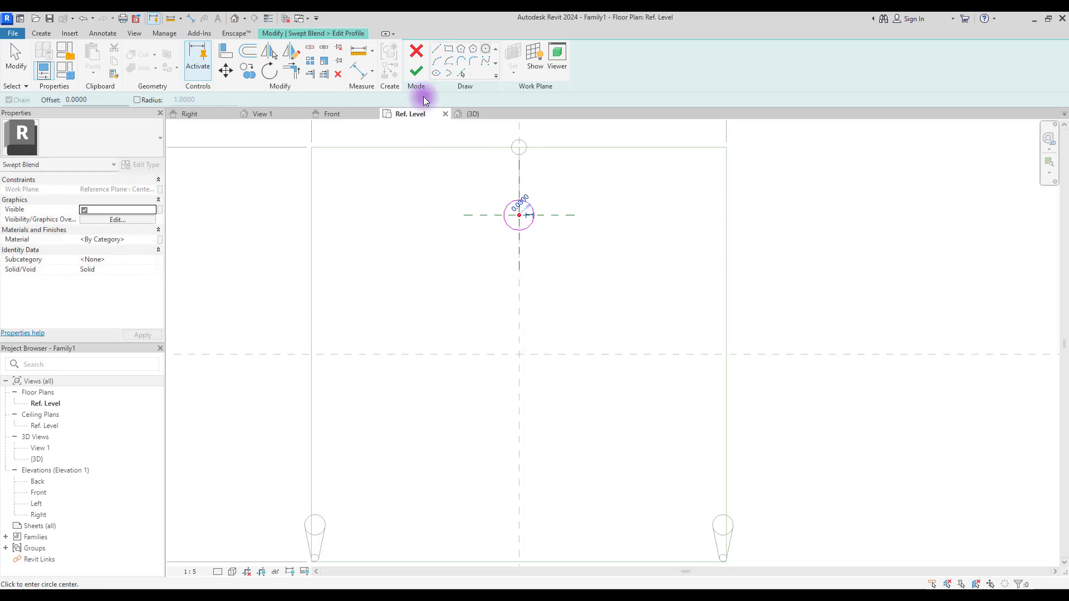
pyautogui.click(415, 70)
pyautogui.click(635, 354)
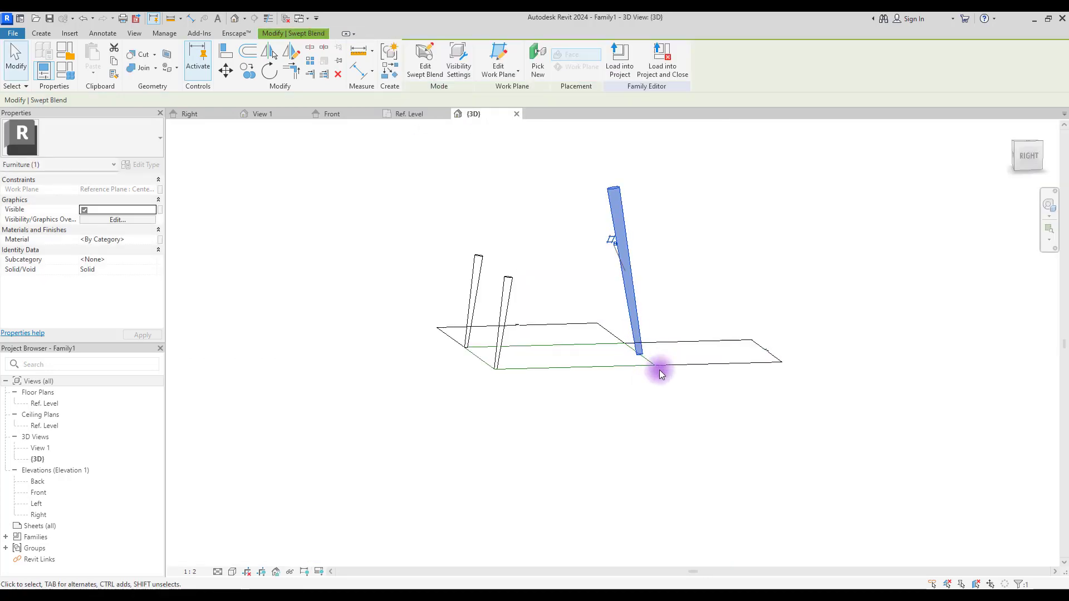
# - Edit the rear leg's swept blend and replace its foot profile with a smaller circle centred on the path's lower end
pyautogui.click(668, 289)
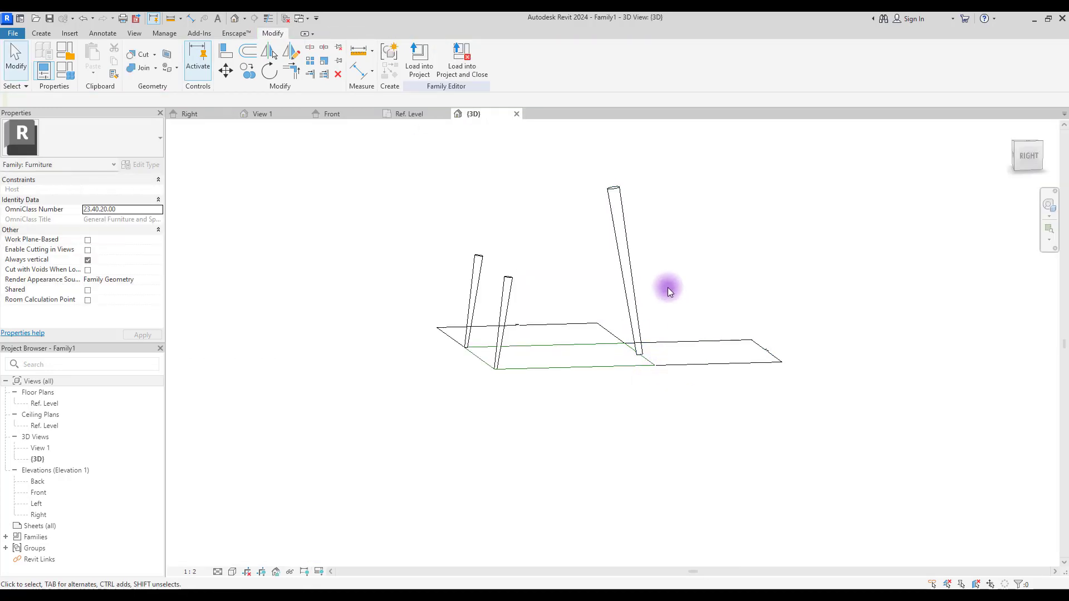
pyautogui.click(638, 355)
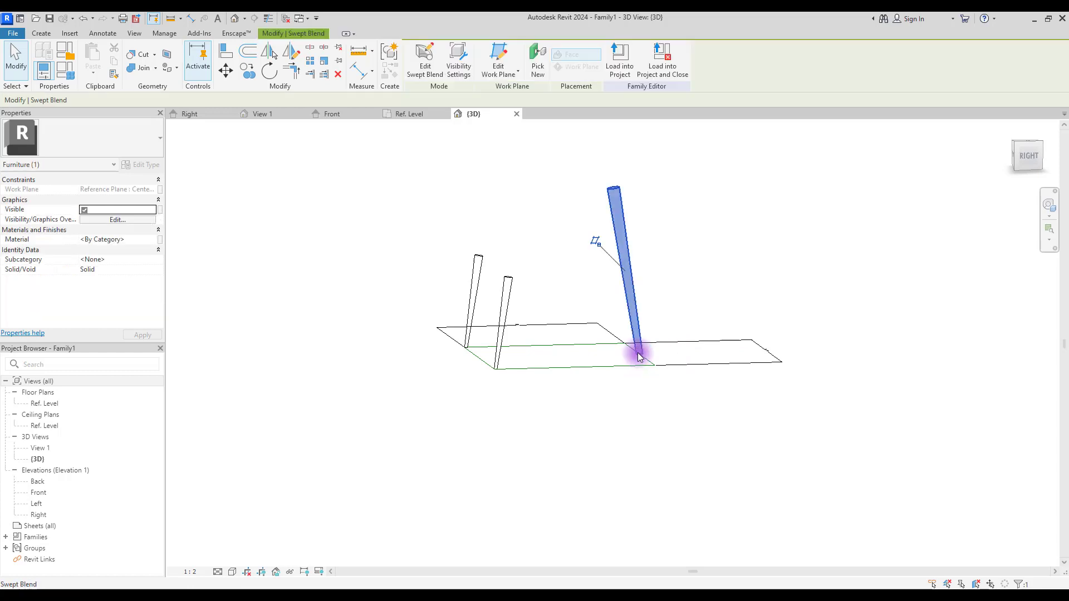
pyautogui.click(426, 65)
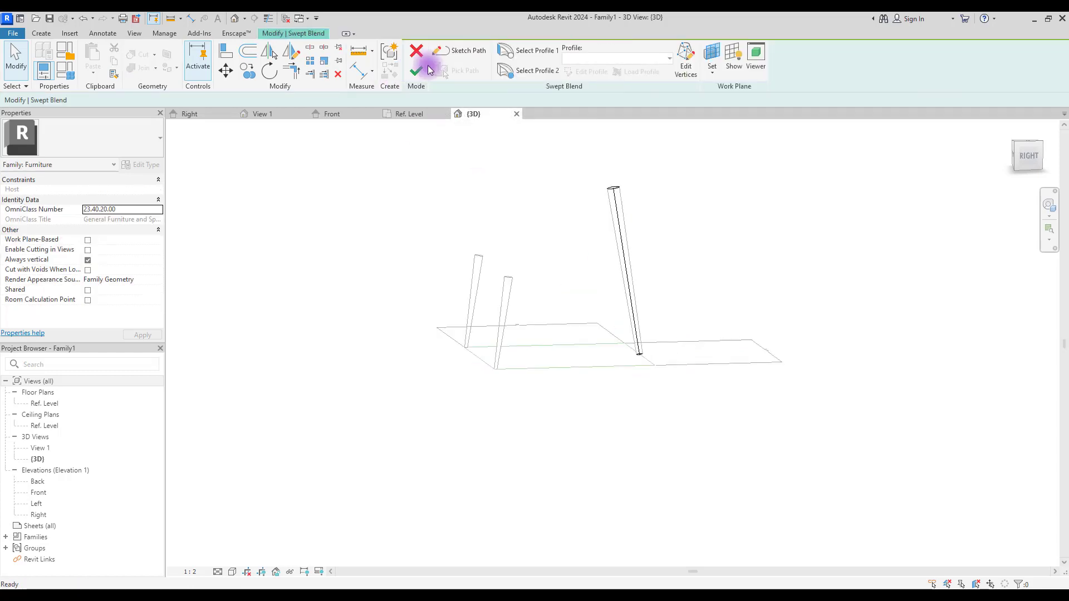
pyautogui.click(533, 52)
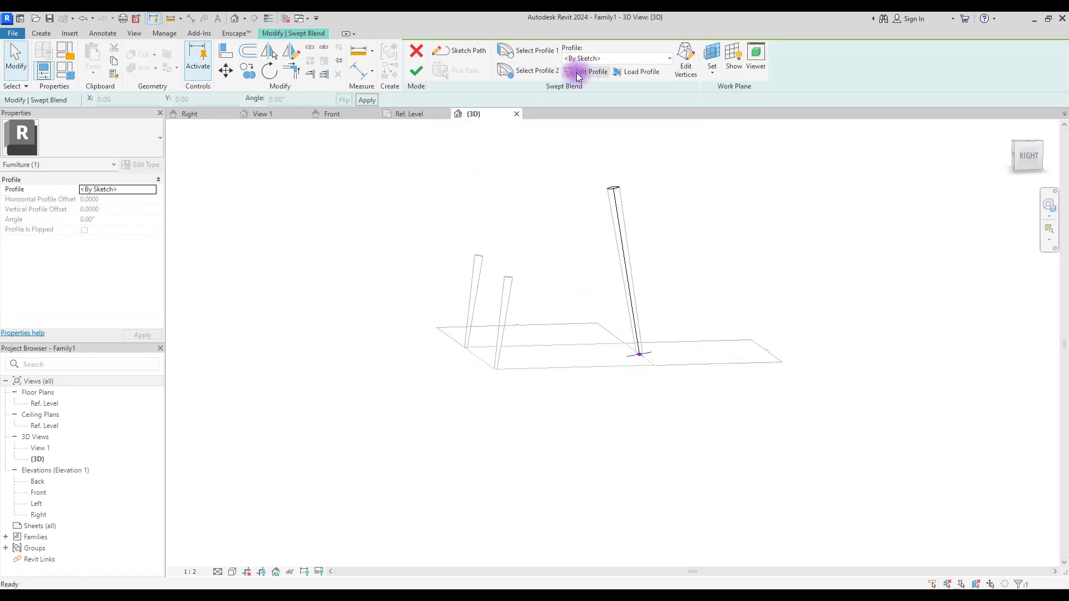
pyautogui.click(591, 72)
pyautogui.click(483, 53)
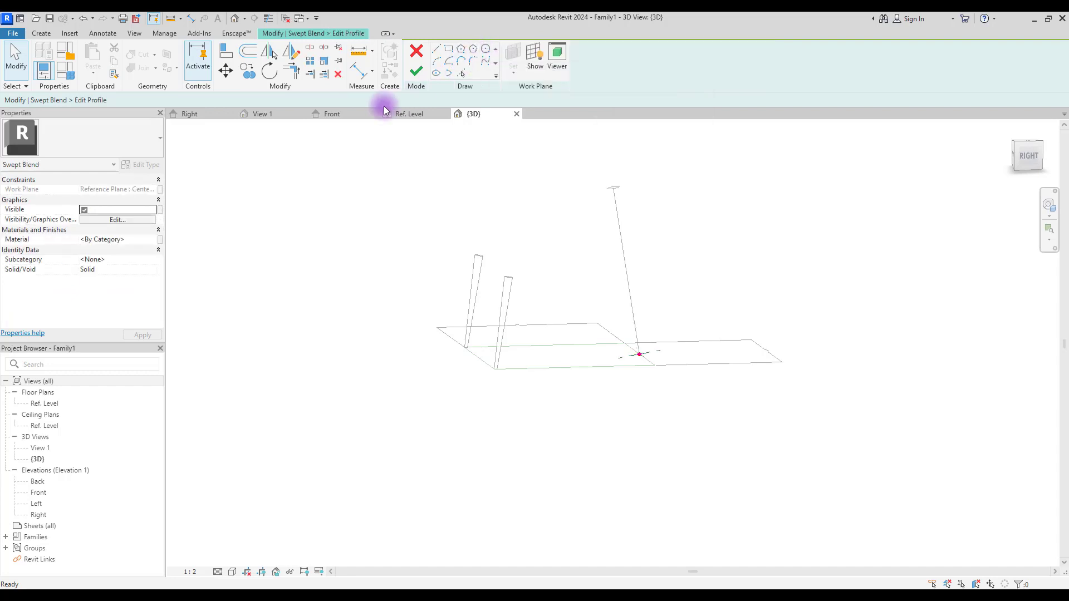
pyautogui.click(417, 114)
pyautogui.click(511, 178)
pyautogui.click(479, 178)
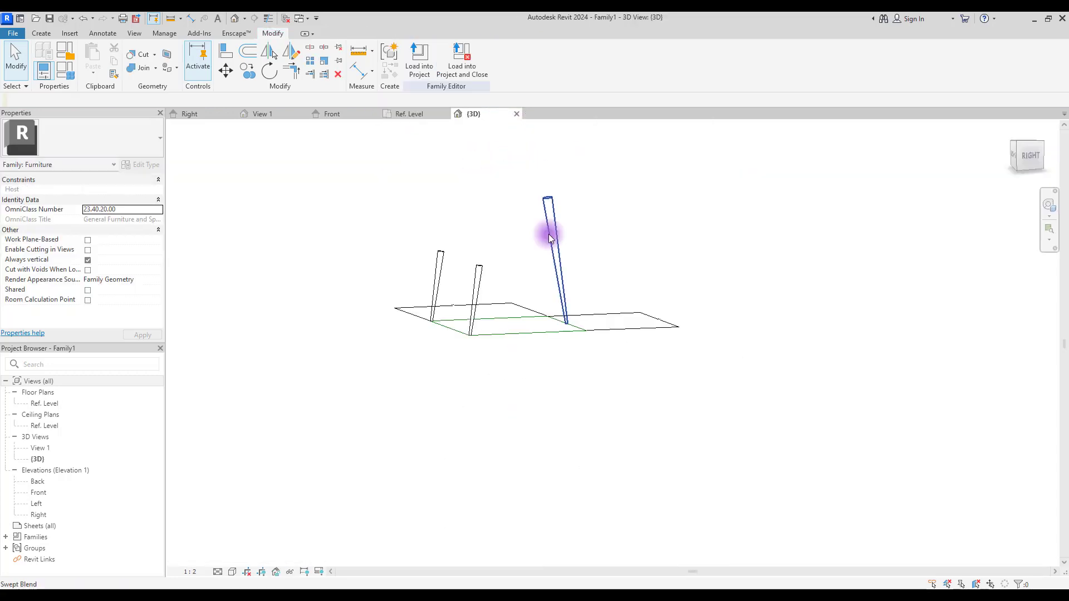
# - Move the rear leg in the Ref. Level plan from the vertical center plane to near the reference rectangle's upper-right corner
pyautogui.click(550, 234)
pyautogui.click(512, 236)
pyautogui.click(548, 215)
pyautogui.click(409, 115)
pyautogui.click(225, 70)
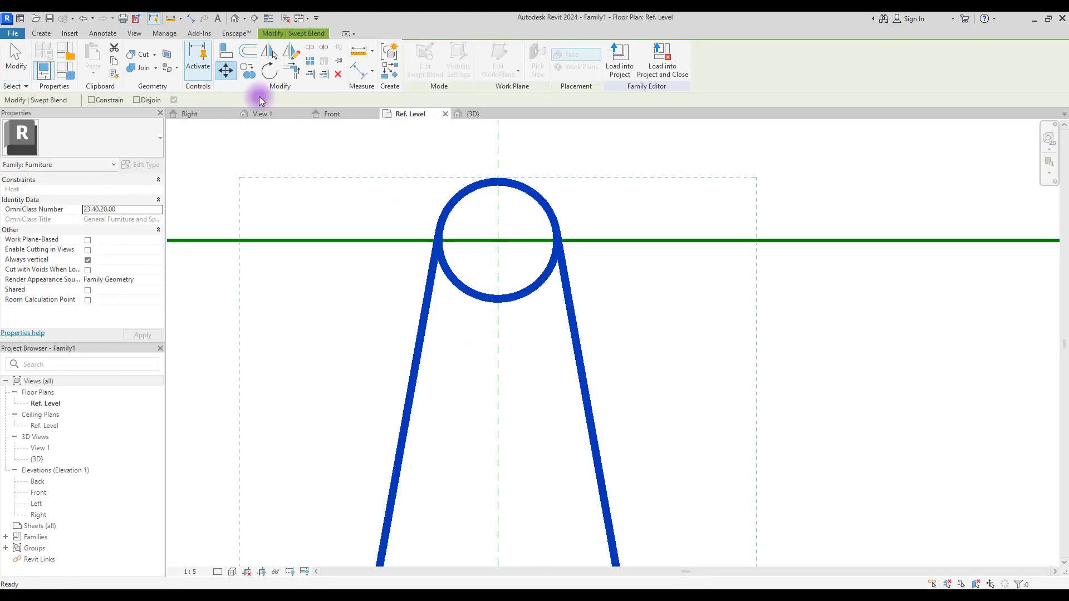
pyautogui.click(496, 179)
pyautogui.scroll(5, 756, 233)
pyautogui.click(755, 232)
pyautogui.scroll(-3, 773, 223)
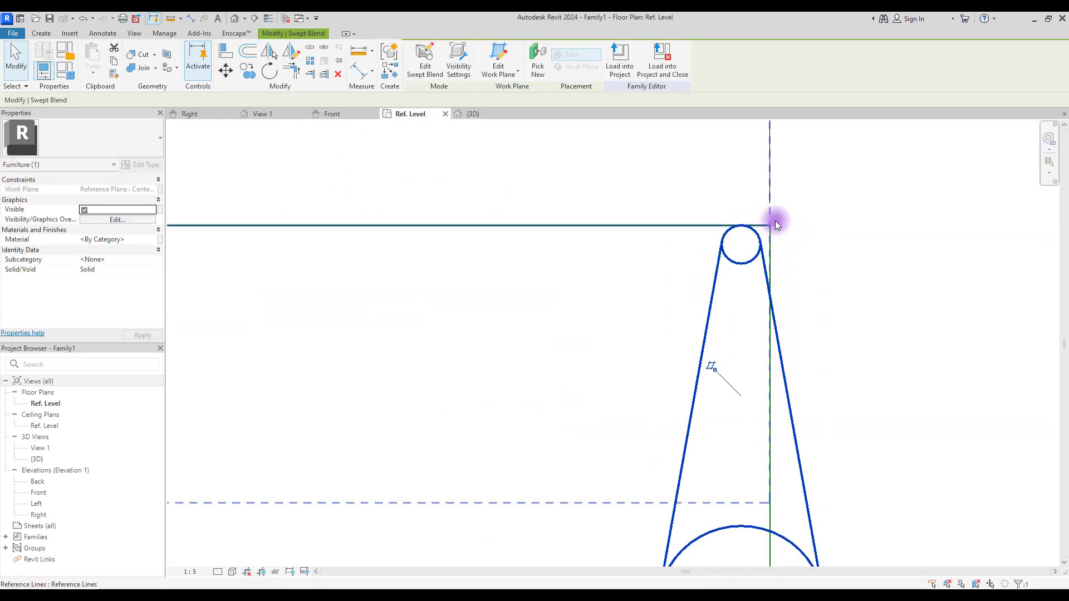
# - Shift the rear leg again so its small foot circle touches the rectangle's right reference line
pyautogui.scroll(2, 773, 222)
pyautogui.click(226, 69)
pyautogui.click(733, 269)
pyautogui.click(750, 270)
pyautogui.scroll(-5, 750, 270)
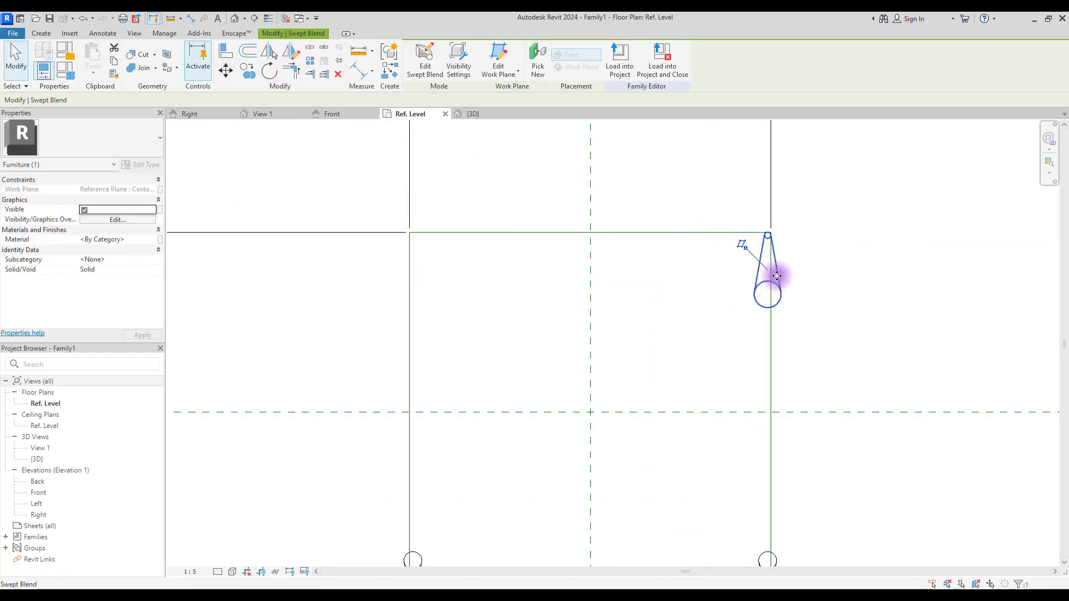
# - Mirror a copy of the rear leg across an axis drawn on the vertical center plane and check all four legs in 3D
pyautogui.click(292, 57)
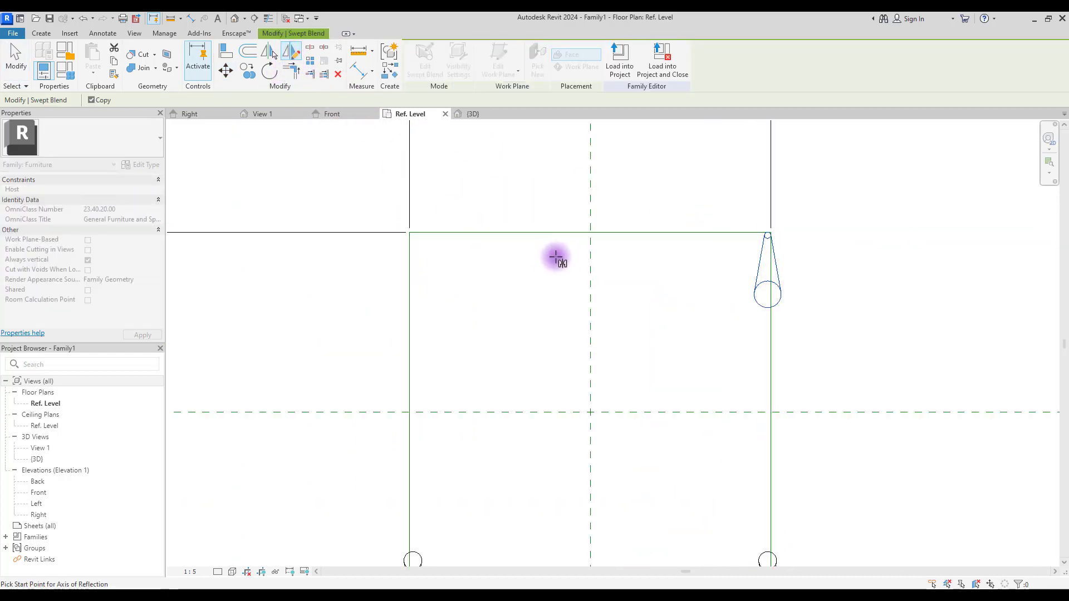
pyautogui.click(590, 250)
pyautogui.click(590, 324)
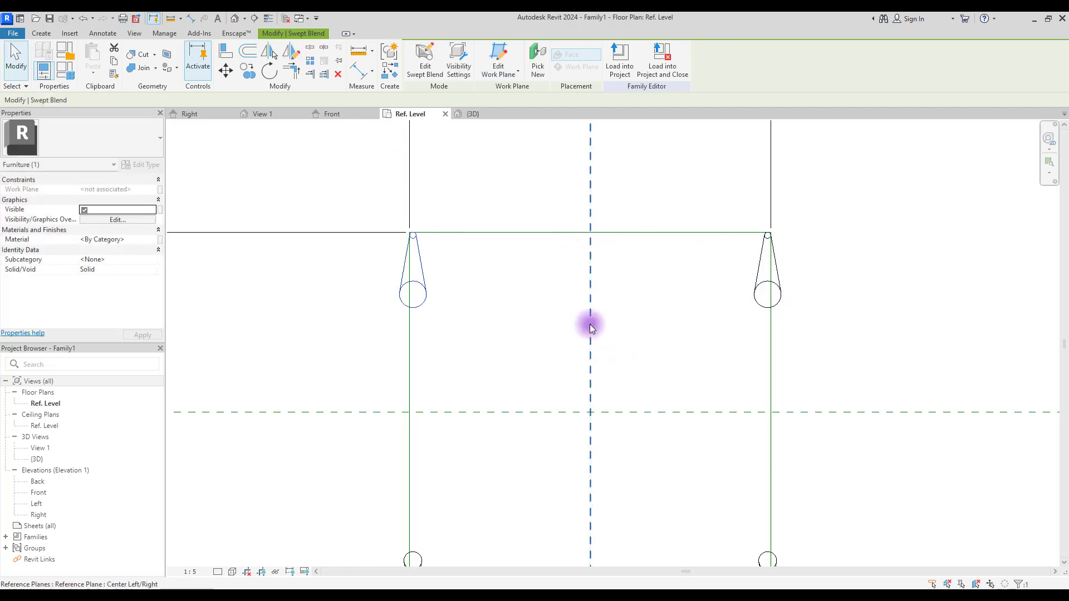
pyautogui.hotkey('ctrl', 'Tab')
pyautogui.keyDown('shift'); pyautogui.moveTo(521, 245); pyautogui.dragTo(509, 280, button='middle'); pyautogui.keyUp('shift')
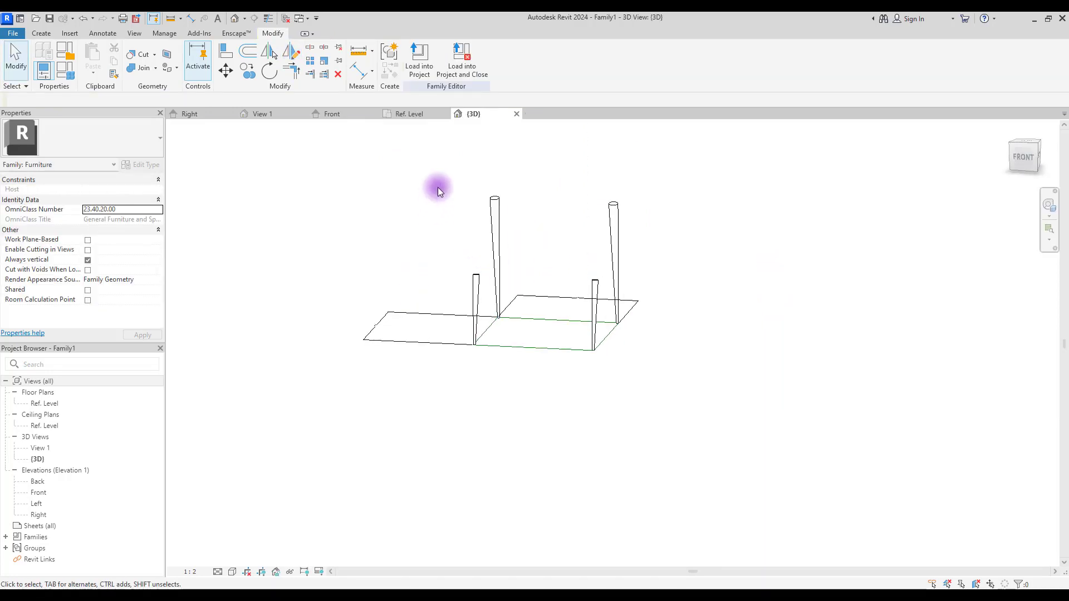
# - Rotate the left front and rear legs together 2° inward about their foot in the Front elevation
pyautogui.click(341, 114)
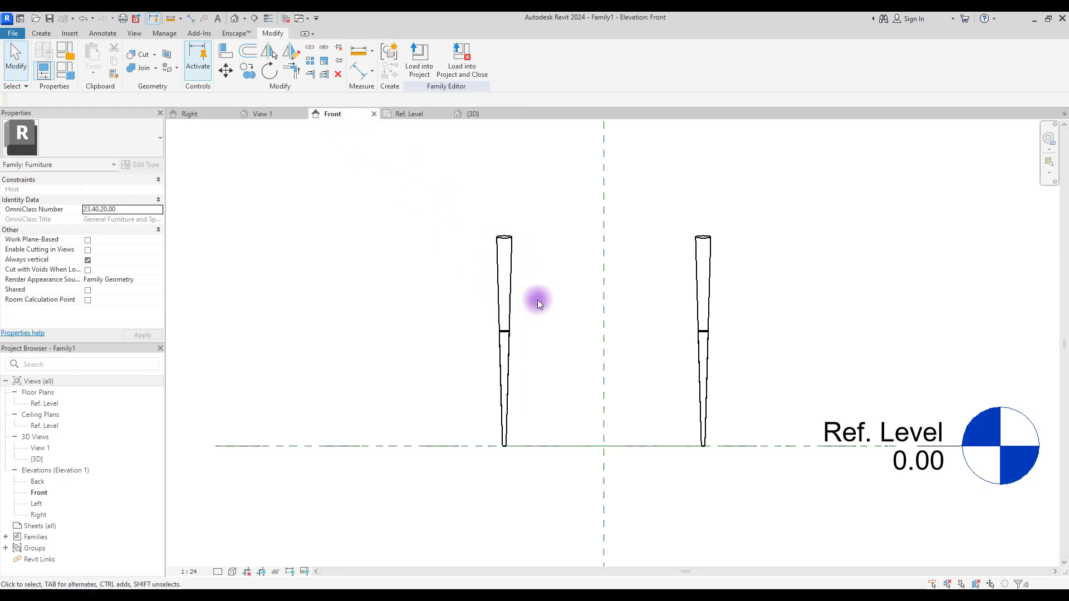
pyautogui.moveTo(555, 298); pyautogui.dragTo(468, 369)
pyautogui.click(270, 70)
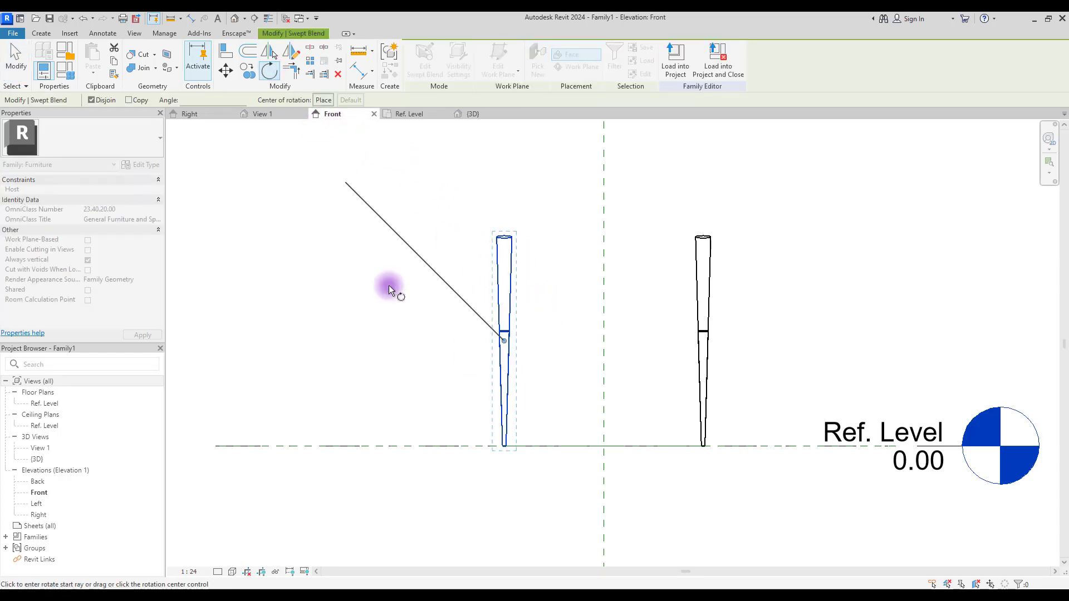
pyautogui.click(323, 100)
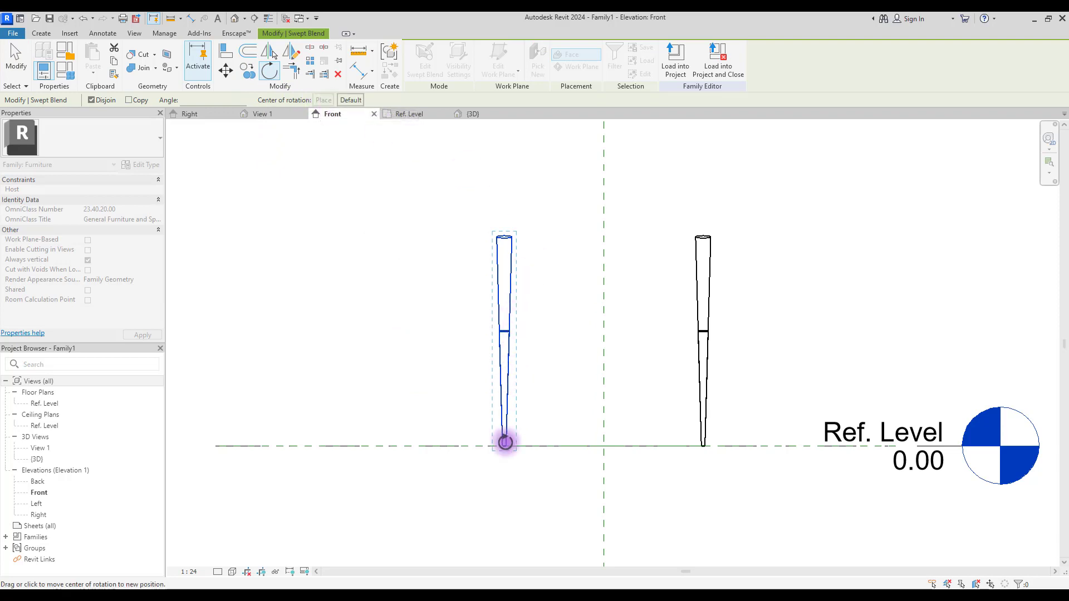
pyautogui.click(503, 447)
pyautogui.scroll(-2, 501, 405)
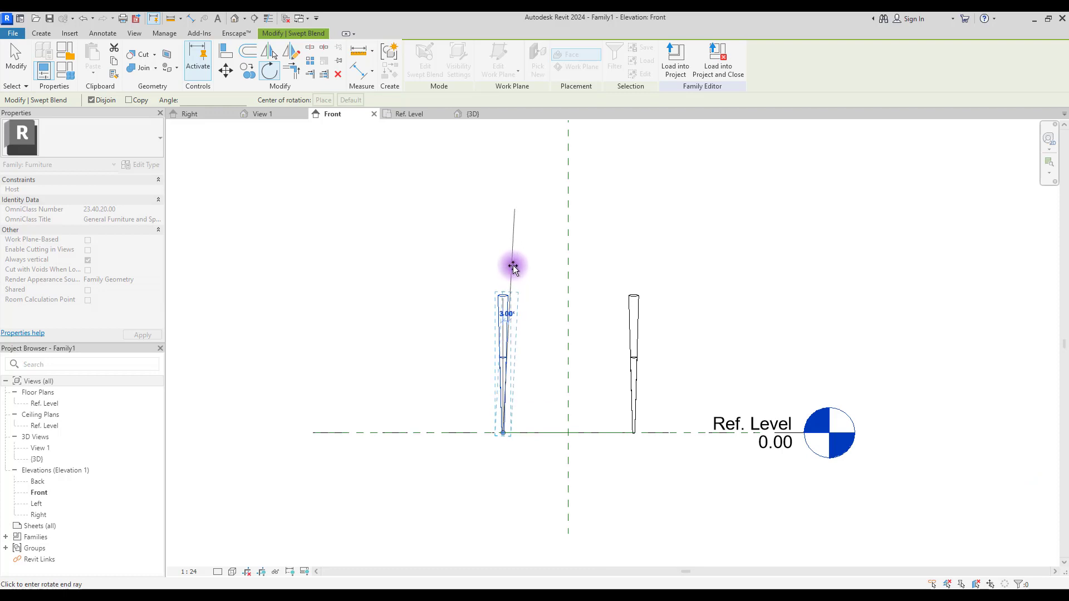
pyautogui.scroll(4, 506, 301)
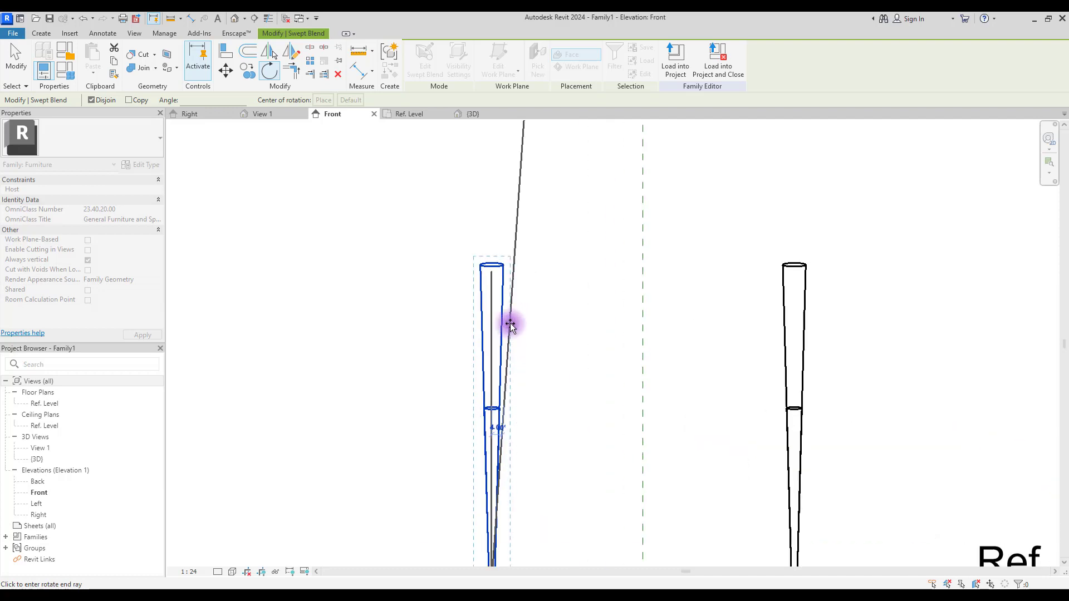
pyautogui.scroll(-4, 535, 349)
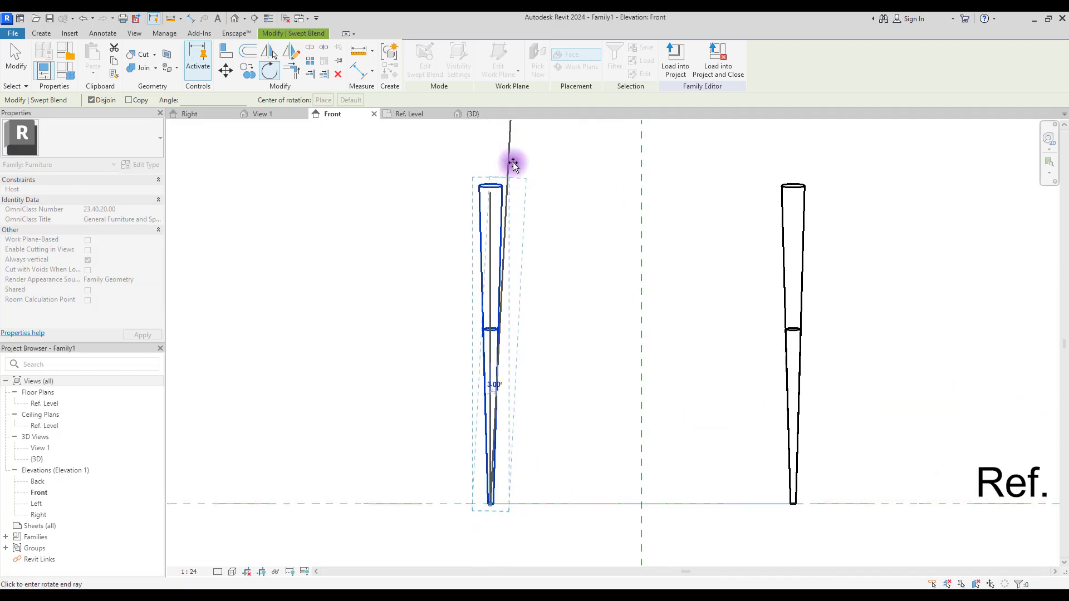
pyautogui.write('2')
pyautogui.press('Return')
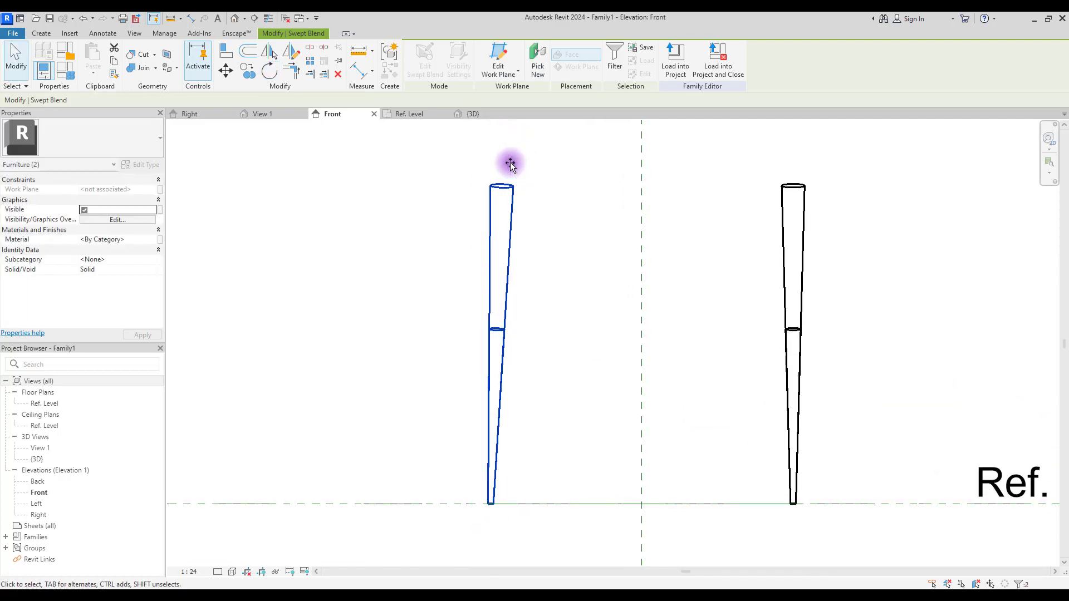
# - Rotate the right front and rear legs inward about their foot in the Front elevation and check the result in 3D
pyautogui.moveTo(722, 157); pyautogui.dragTo(852, 555)
pyautogui.click(270, 71)
pyautogui.click(321, 104)
pyautogui.scroll(4, 801, 508)
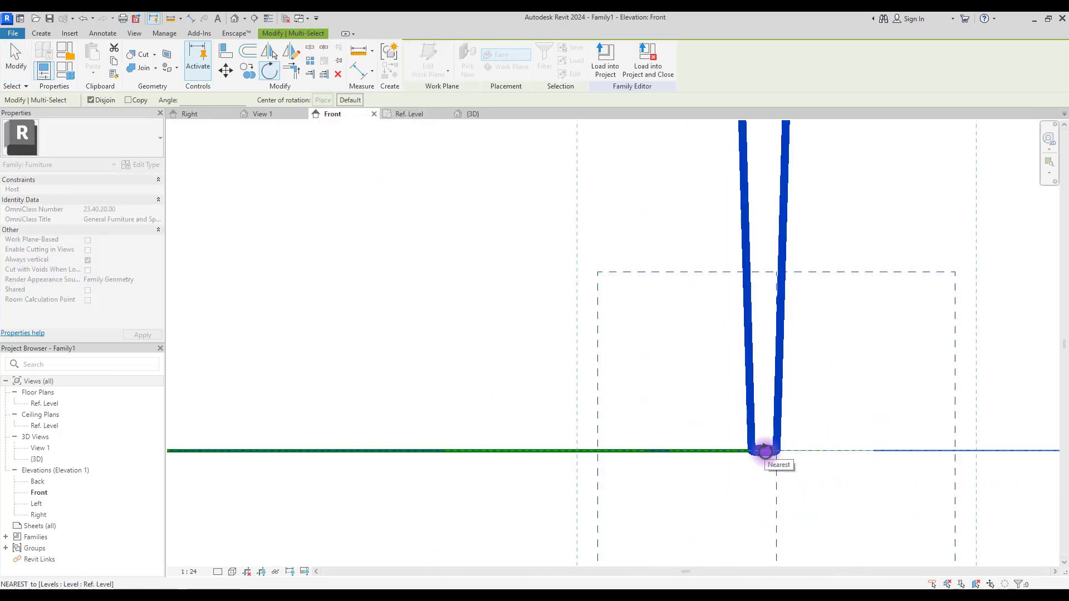
pyautogui.click(766, 449)
pyautogui.scroll(-4, 765, 449)
pyautogui.click(758, 248)
pyautogui.click(692, 359)
pyautogui.scroll(-3, 692, 358)
pyautogui.click(495, 115)
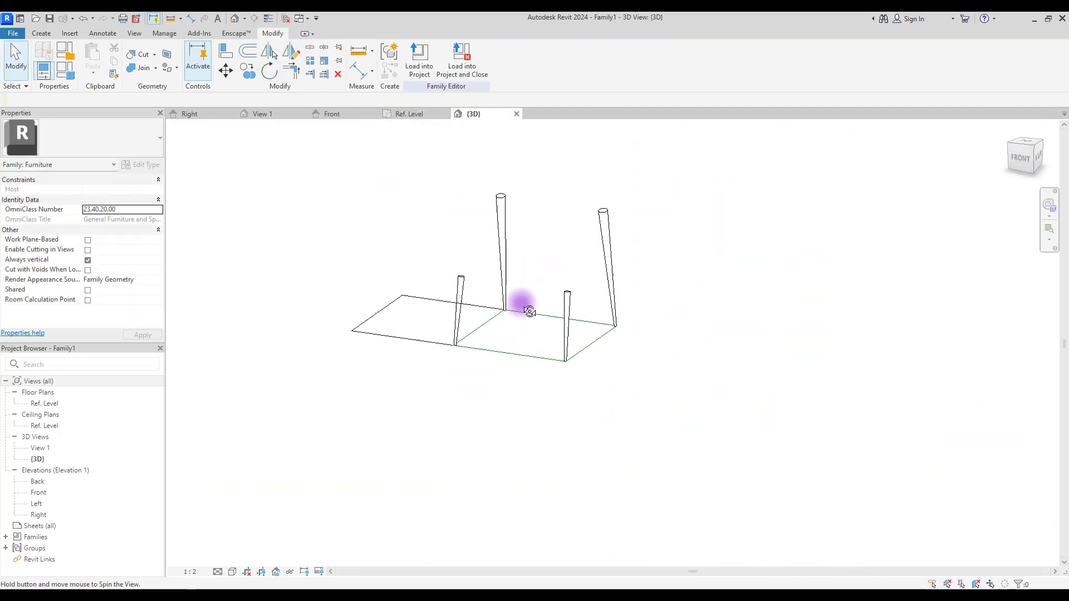
# - Import the image 01.jpg into the Right elevation and scale it so the pictured chair matches the modelled legs
pyautogui.hotkey('ctrl', 'Tab')
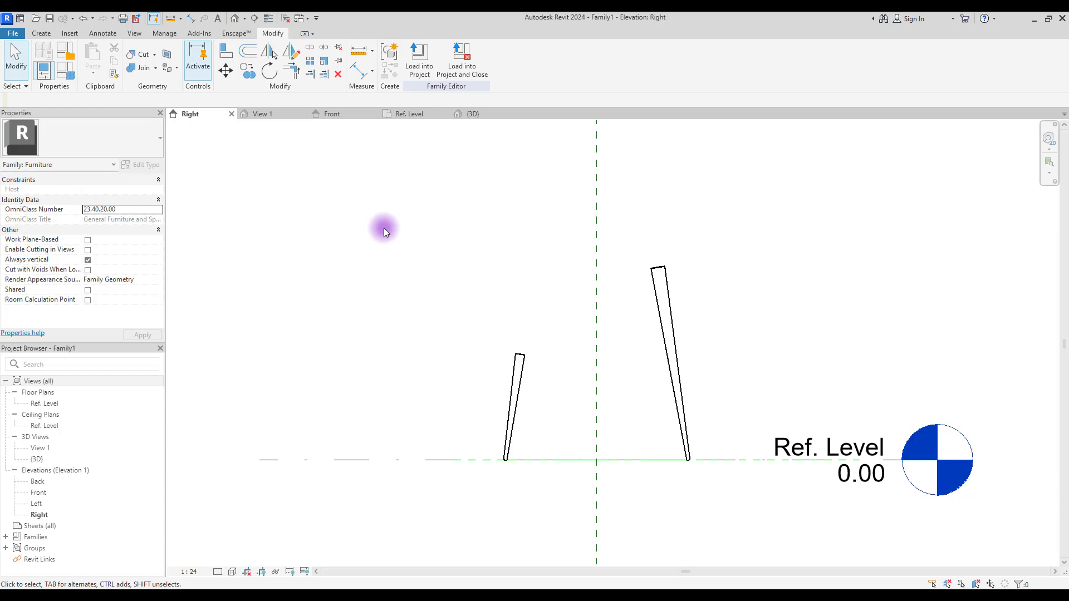
pyautogui.click(68, 33)
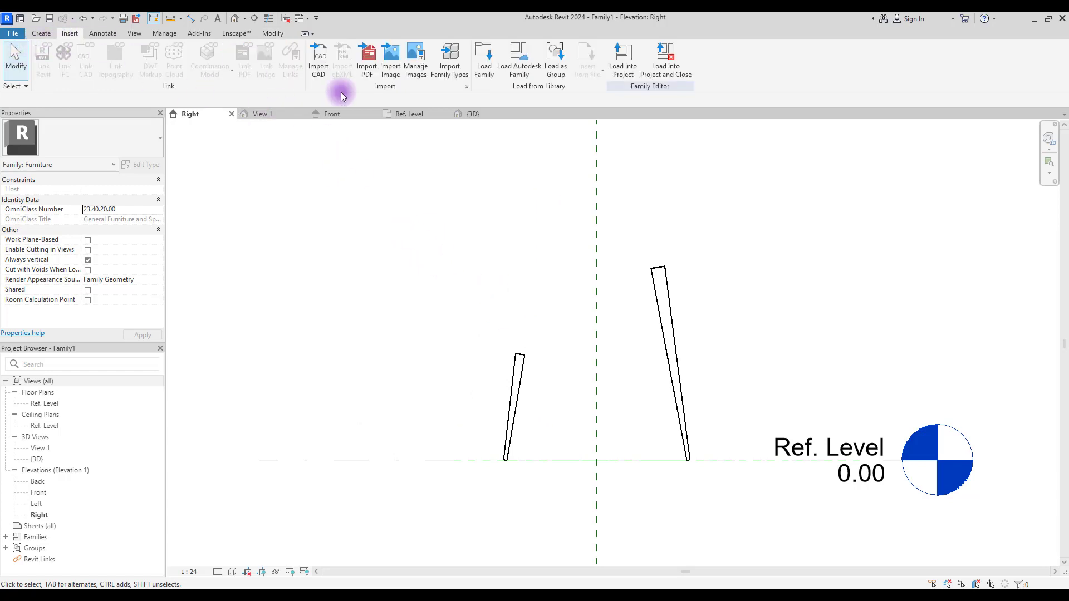
pyautogui.click(392, 62)
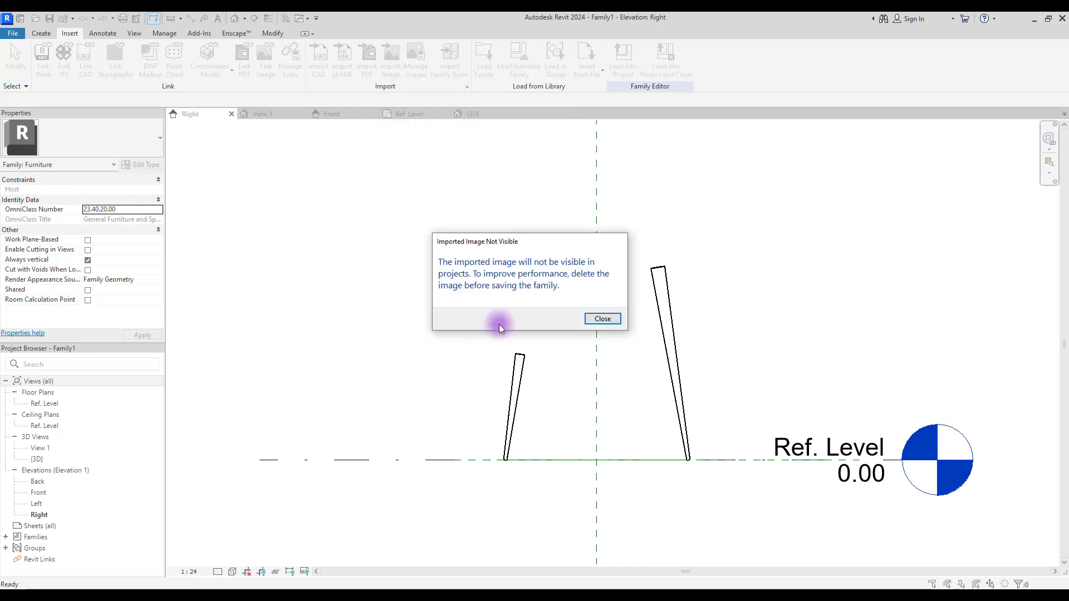
pyautogui.click(602, 319)
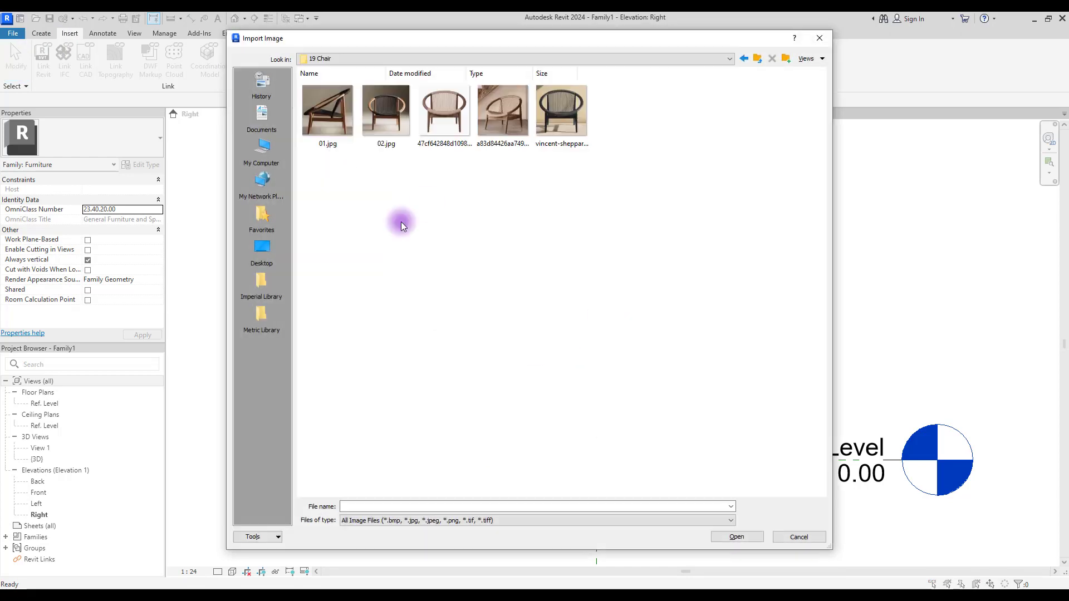
pyautogui.doubleClick(330, 118)
pyautogui.click(597, 257)
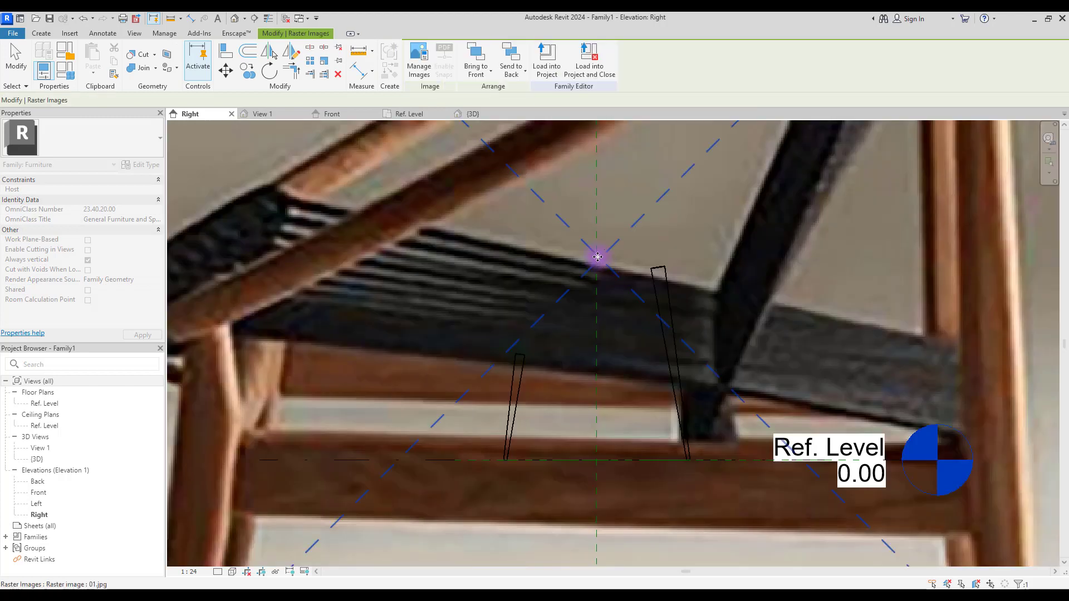
pyautogui.scroll(-8, 598, 257)
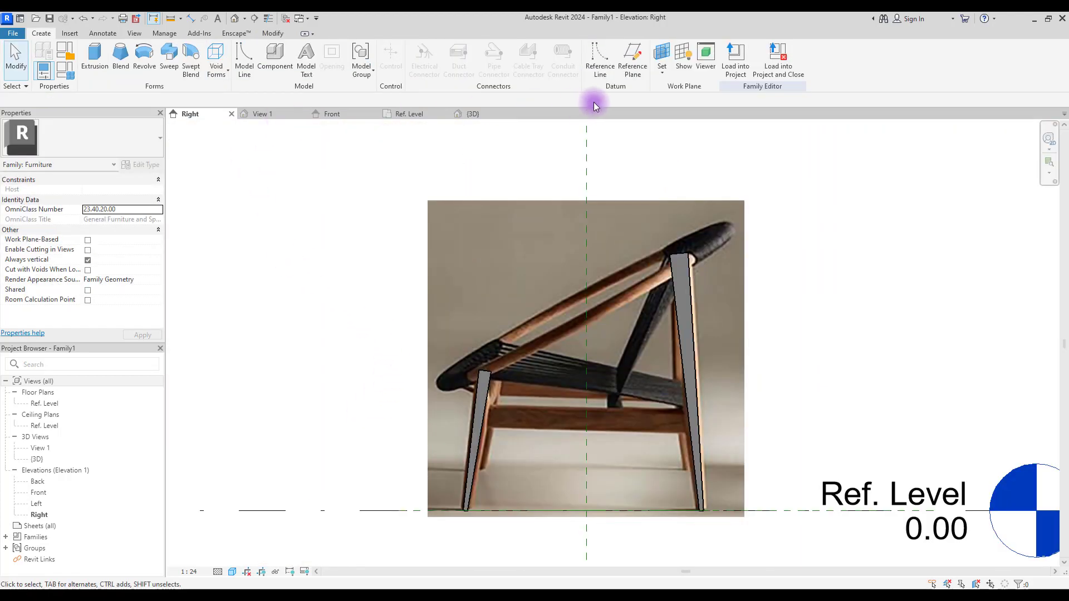
# - Draw a sloped reference line along the underside of the pictured chair's lower side rail, and delete the reference image
pyautogui.click(608, 51)
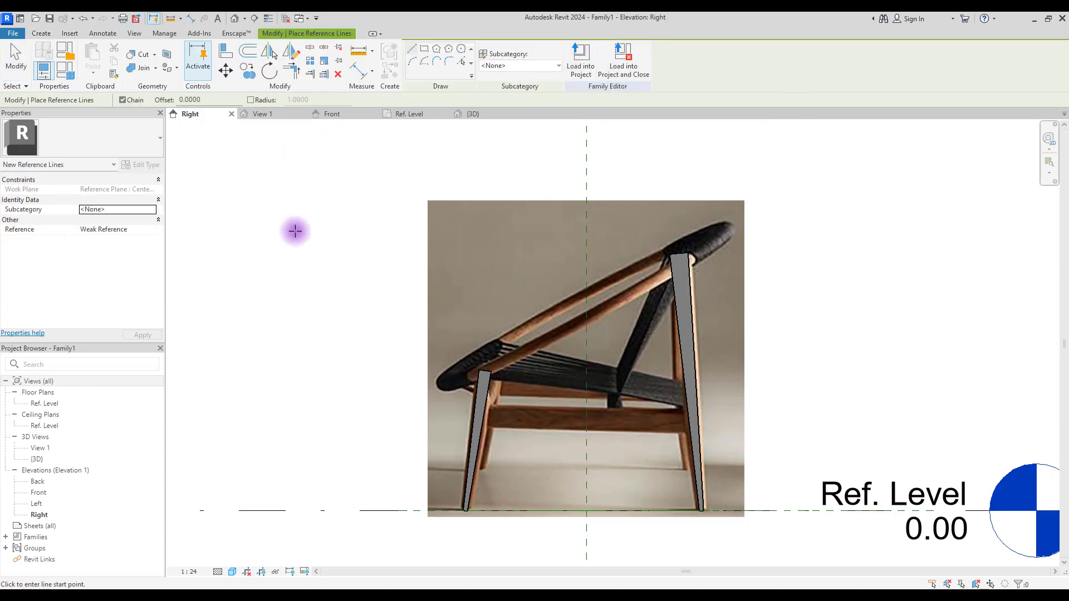
pyautogui.click(445, 387)
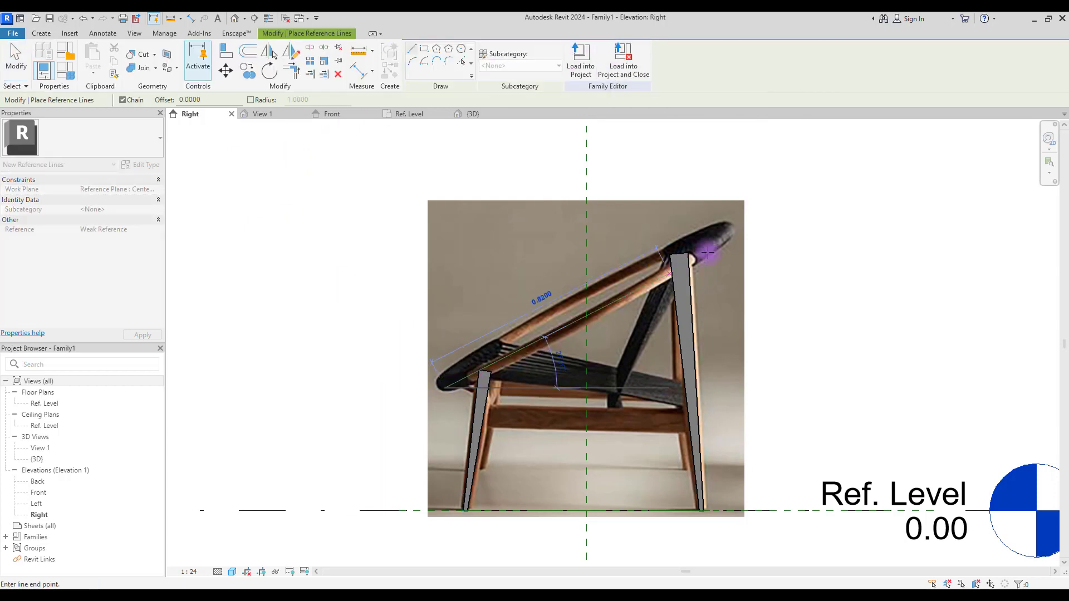
pyautogui.click(769, 214)
pyautogui.press('Escape')
pyautogui.press('Escape')
pyautogui.click(522, 203)
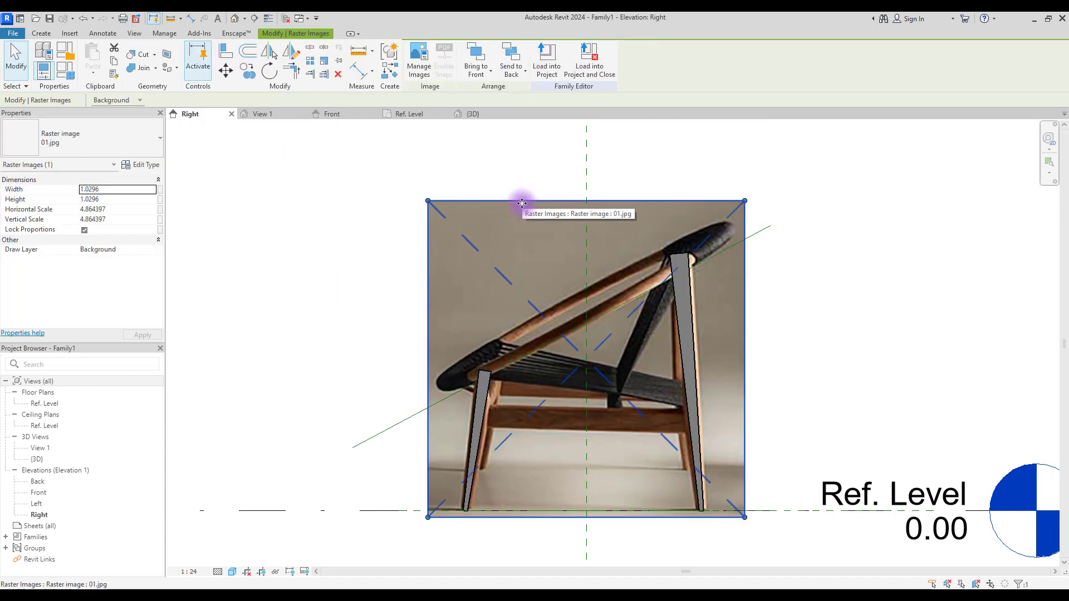
pyautogui.press('Delete')
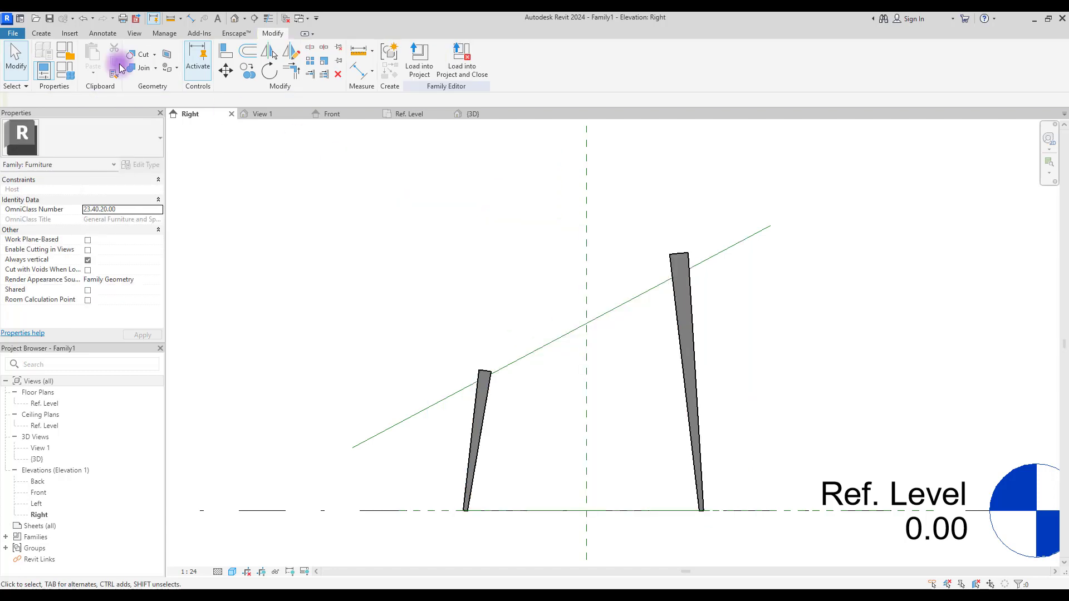
# - Create a void extrusion from a rectangle about 0.08 m wide, drawn along the upper side of the sloped reference line across both leg tops
pyautogui.click(42, 33)
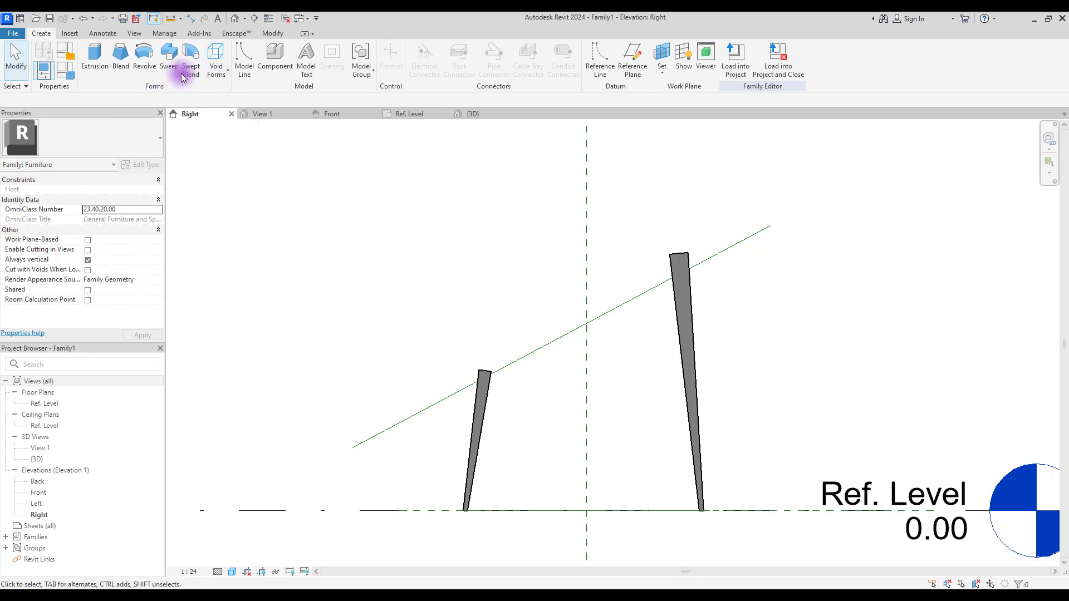
pyautogui.click(215, 75)
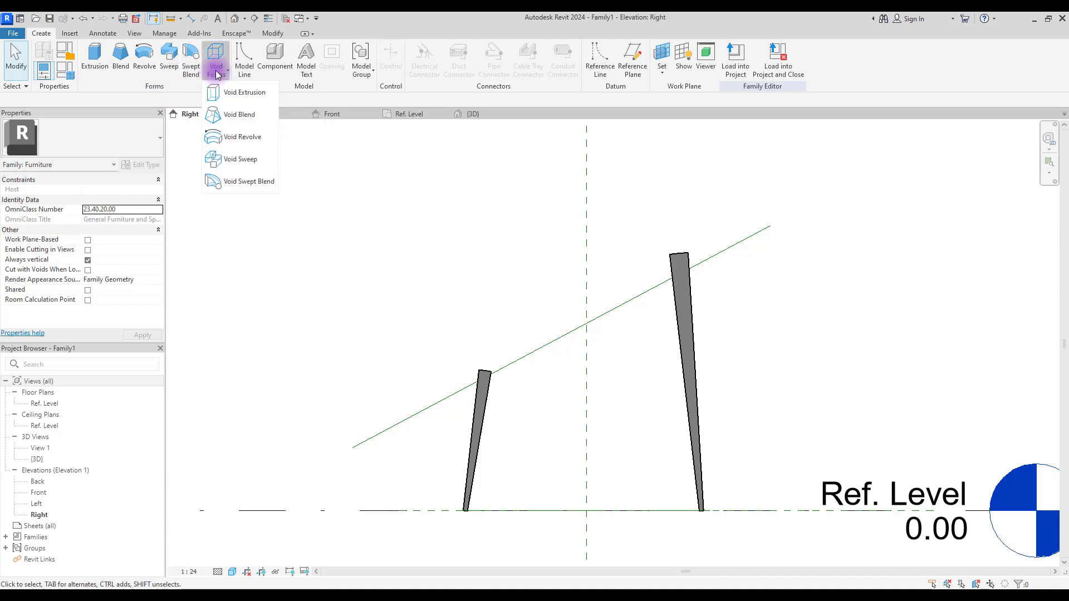
pyautogui.click(216, 74)
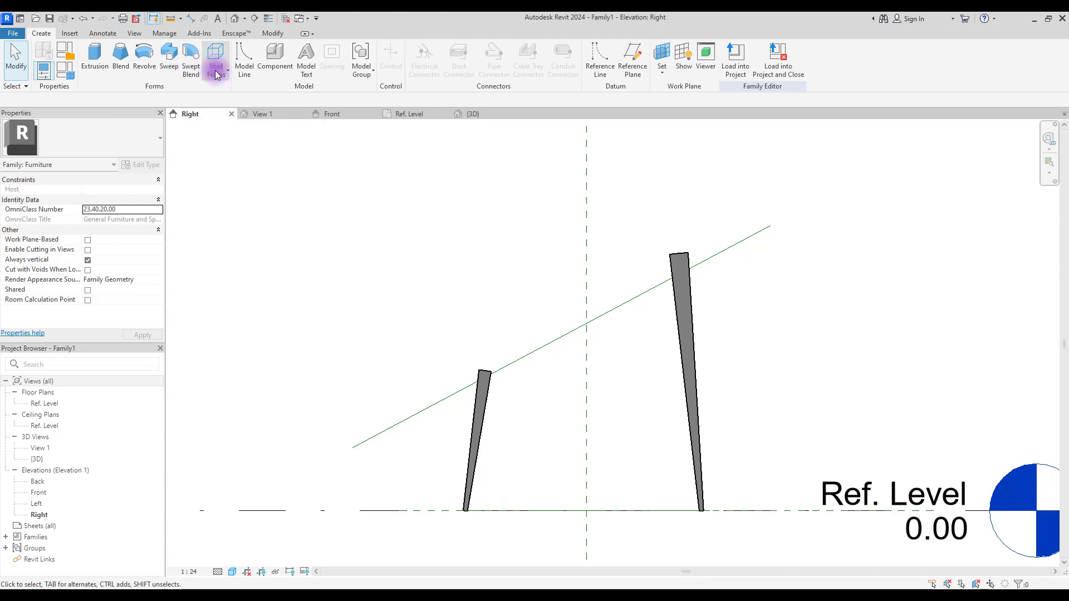
pyautogui.click(215, 71)
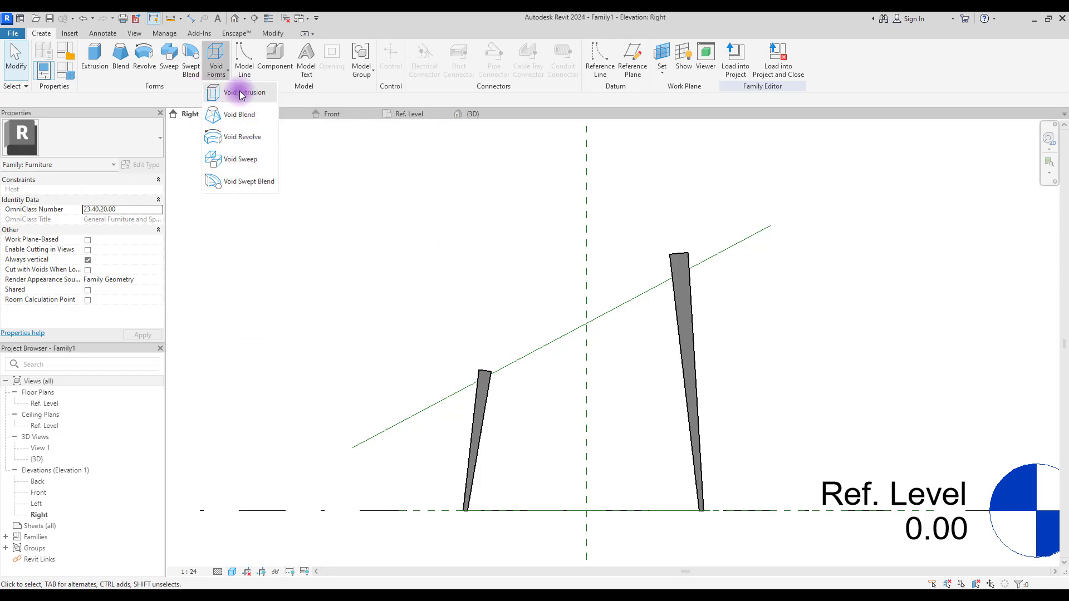
pyautogui.click(242, 94)
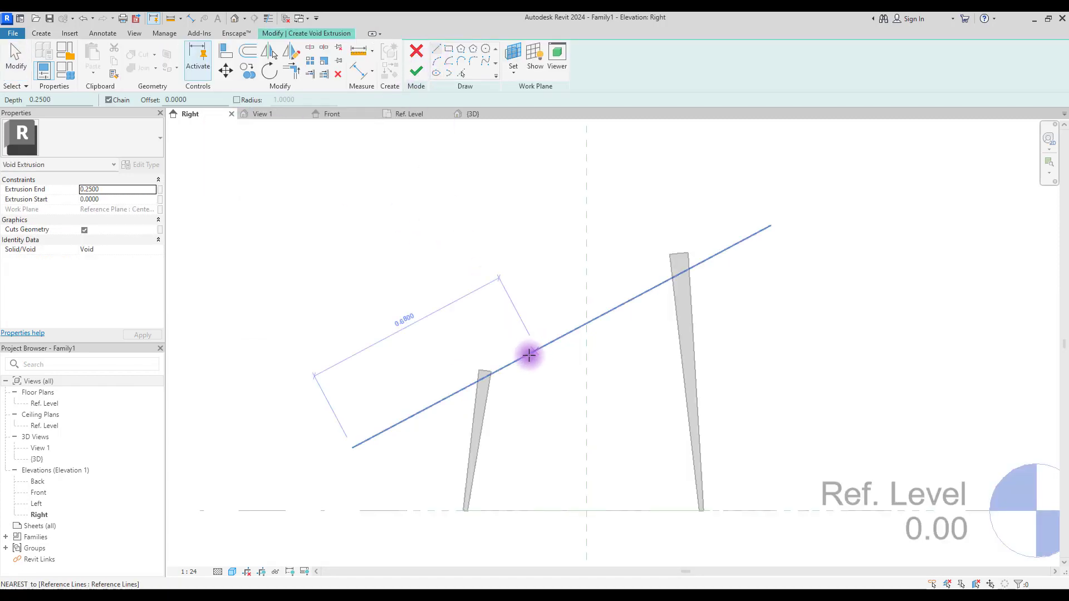
pyautogui.click(444, 399)
pyautogui.click(759, 230)
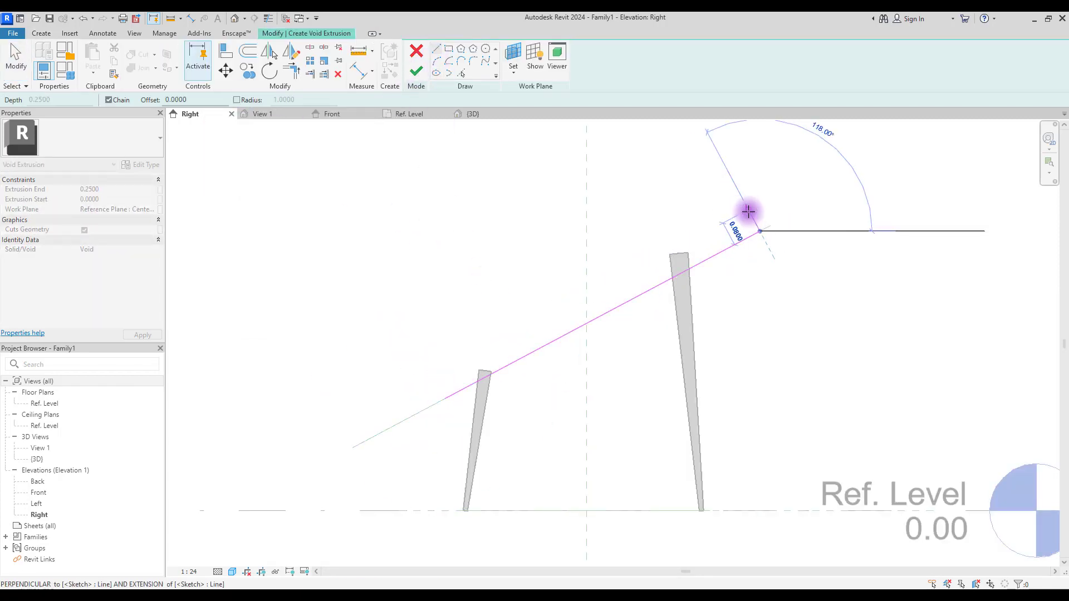
pyautogui.click(749, 210)
pyautogui.click(434, 377)
pyautogui.click(443, 398)
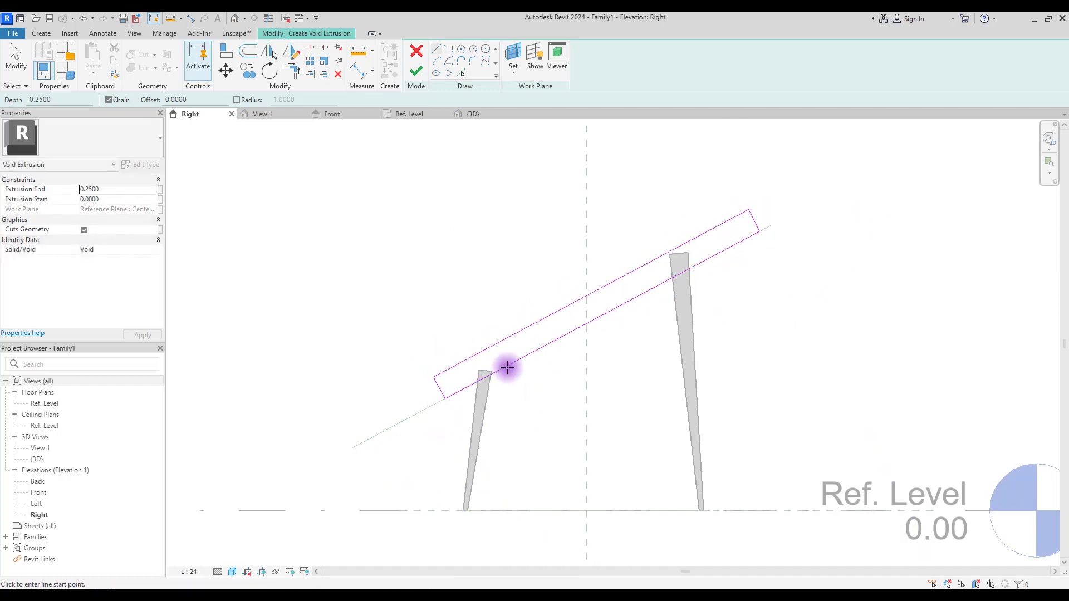
pyautogui.click(417, 71)
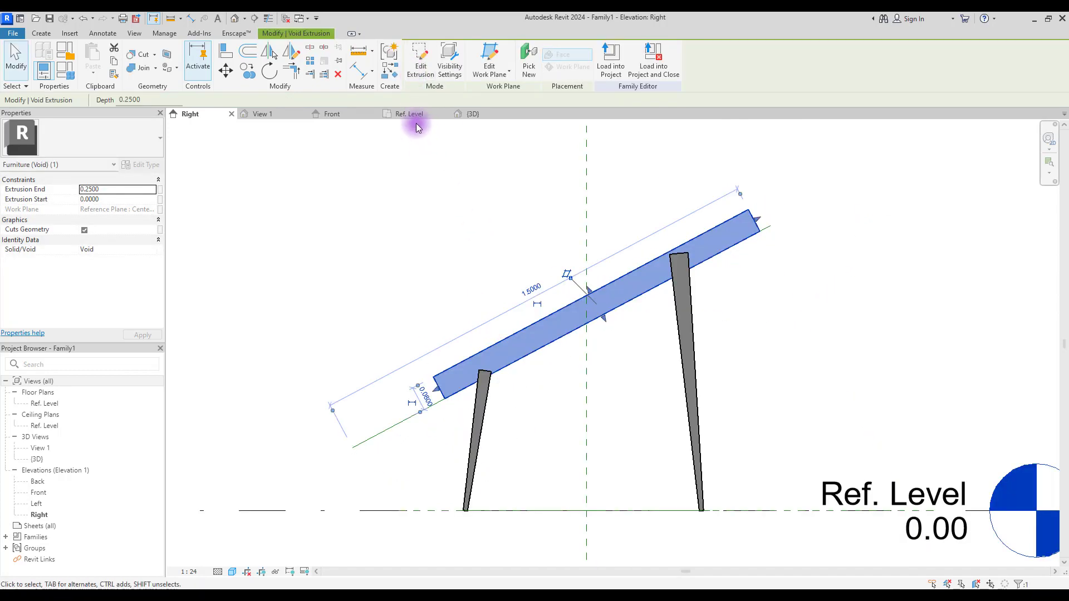
# - Stretch the void extrusion in 3D from 0.1639 to 0.6210 so that it covers only the tops of the two right legs
pyautogui.click(472, 114)
pyautogui.moveTo(629, 225); pyautogui.dragTo(756, 237)
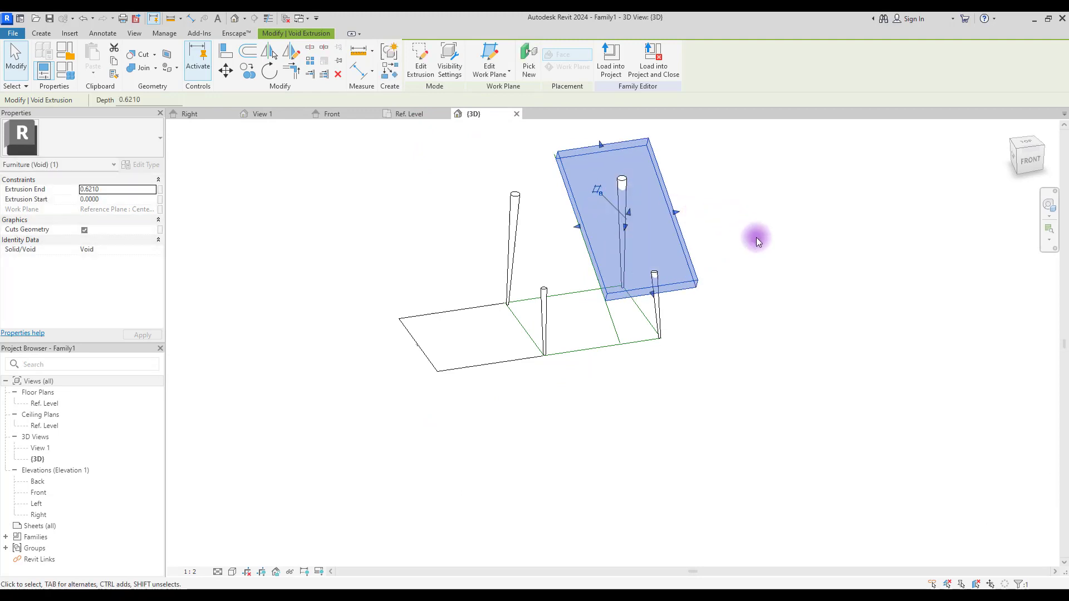
pyautogui.click(752, 209)
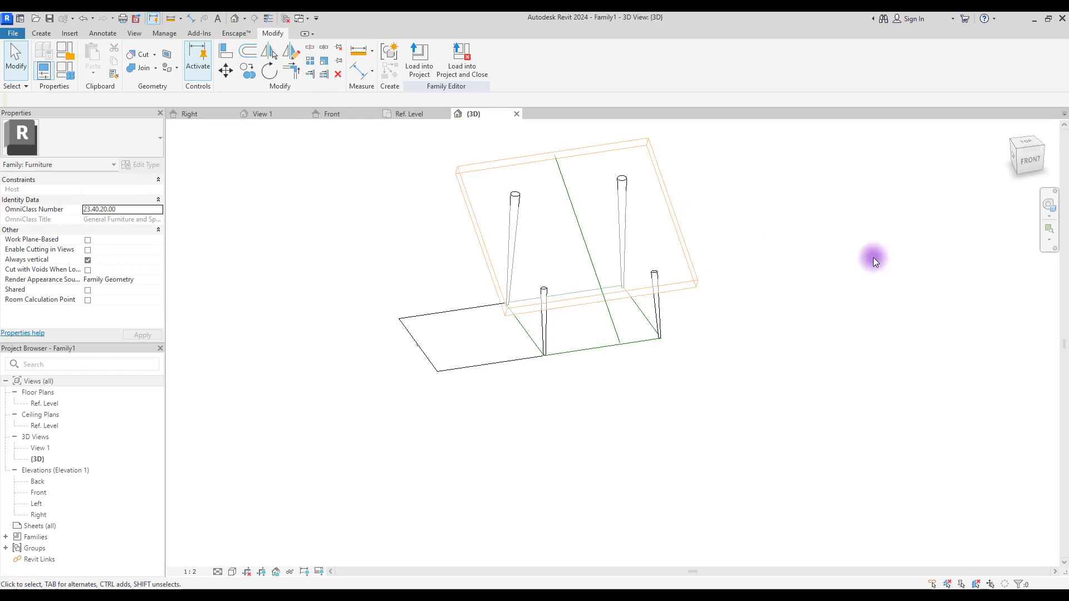
pyautogui.keyDown('shift'); pyautogui.moveTo(873, 258); pyautogui.dragTo(456, 285, button='middle'); pyautogui.keyUp('shift')
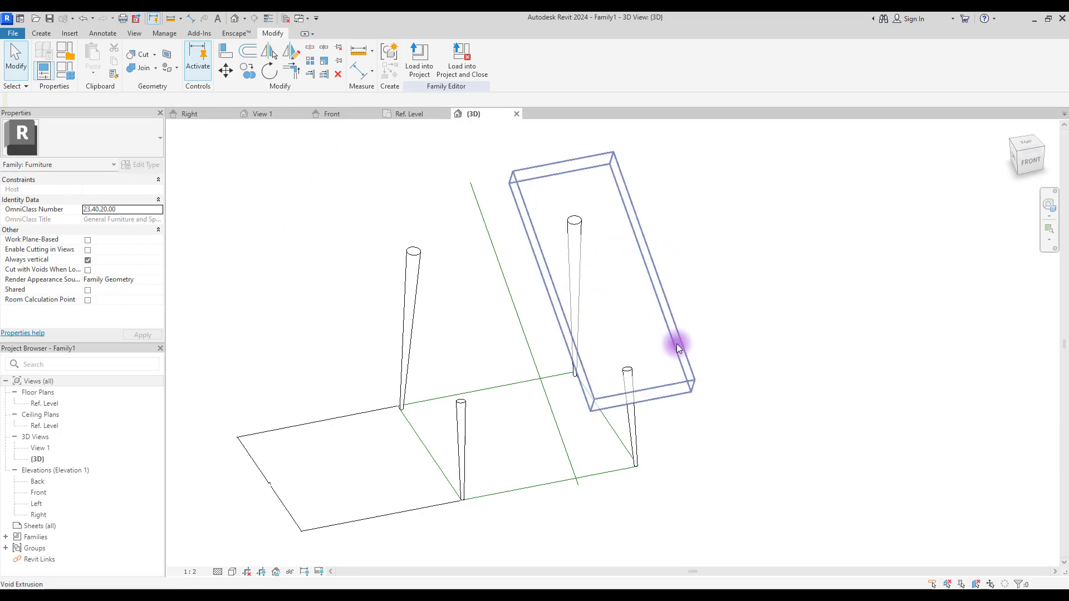
# - Paste a copy of the void extrusion in the same place and stretch it from -0.5876 to -0.2634 over the two left legs
pyautogui.click(646, 260)
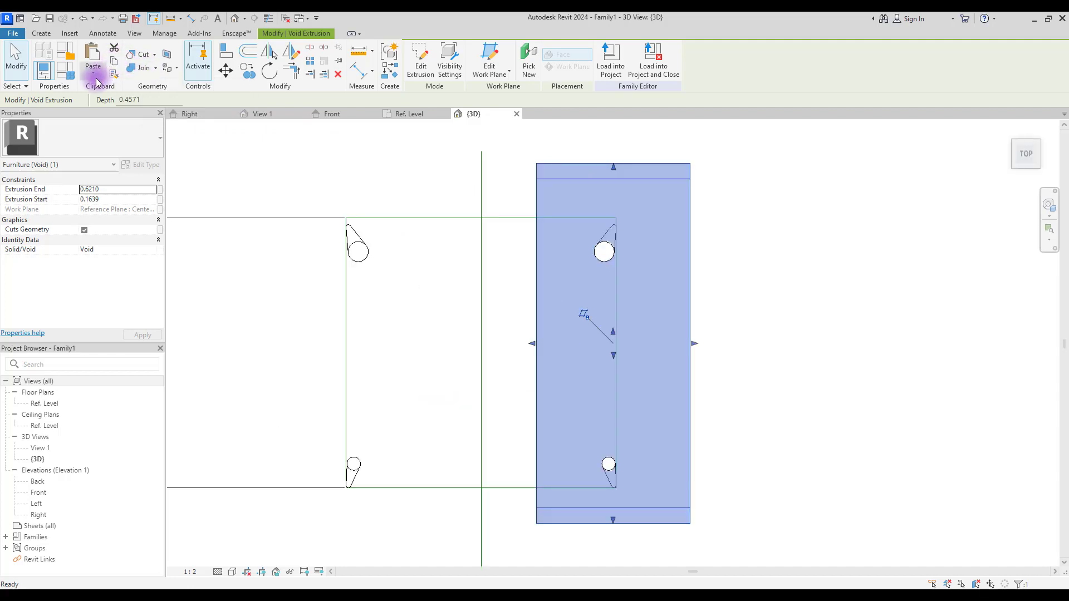
pyautogui.click(94, 77)
pyautogui.click(143, 181)
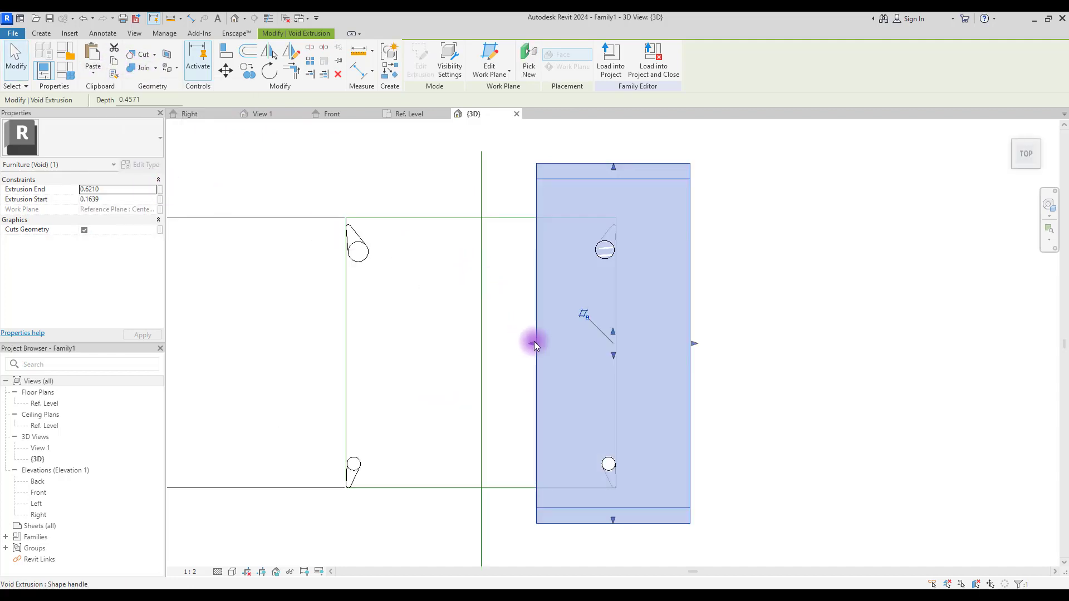
pyautogui.moveTo(533, 342); pyautogui.dragTo(283, 341)
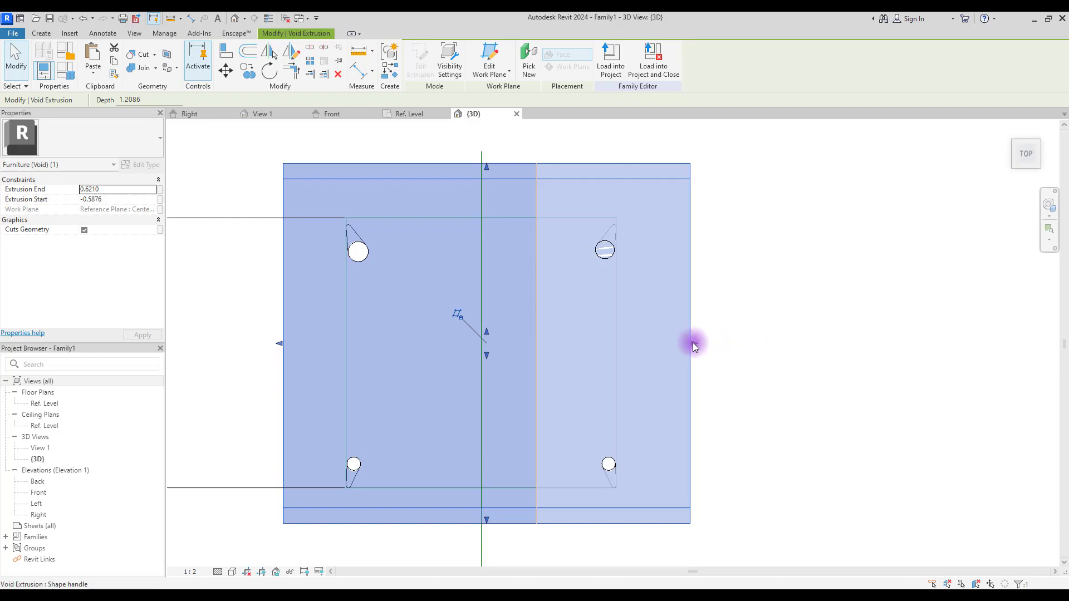
pyautogui.click(446, 326)
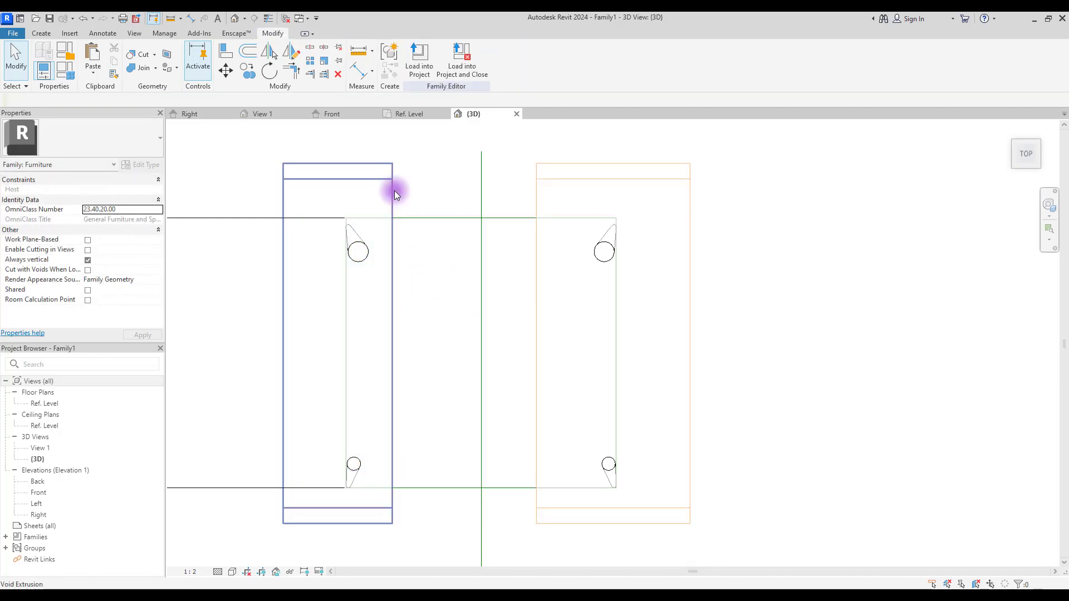
# - Paste a copy of the left void in the same place and shorten the voids so each covers one left leg
pyautogui.click(394, 191)
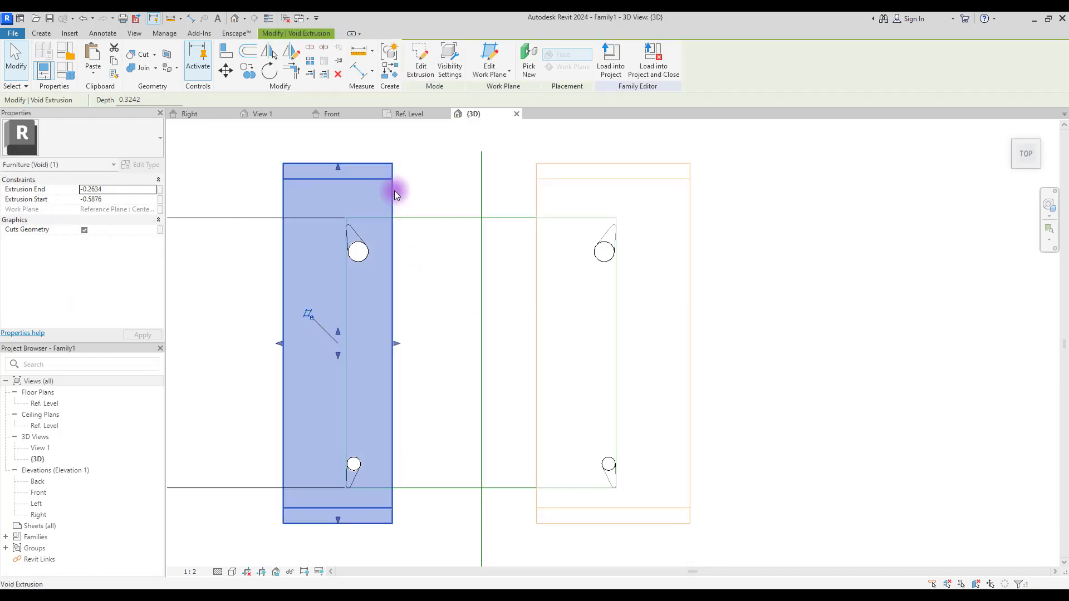
pyautogui.click(98, 82)
pyautogui.click(123, 182)
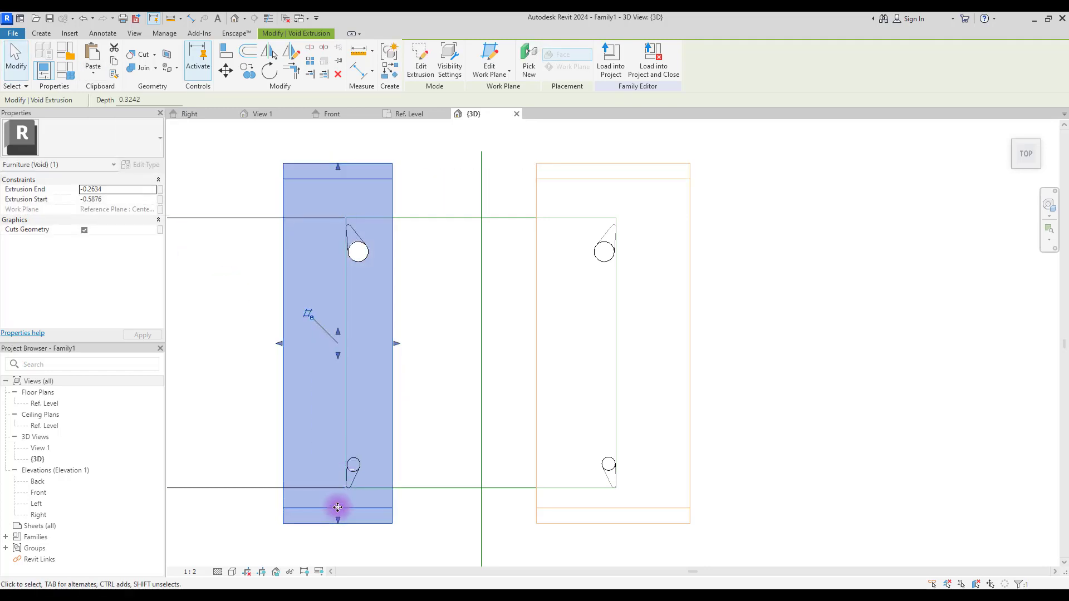
pyautogui.moveTo(337, 507); pyautogui.dragTo(438, 553)
pyautogui.moveTo(236, 365); pyautogui.dragTo(391, 482)
# - Paste a copy of the right void in the same place and shorten the voids so each covers one right leg
pyautogui.click(99, 75)
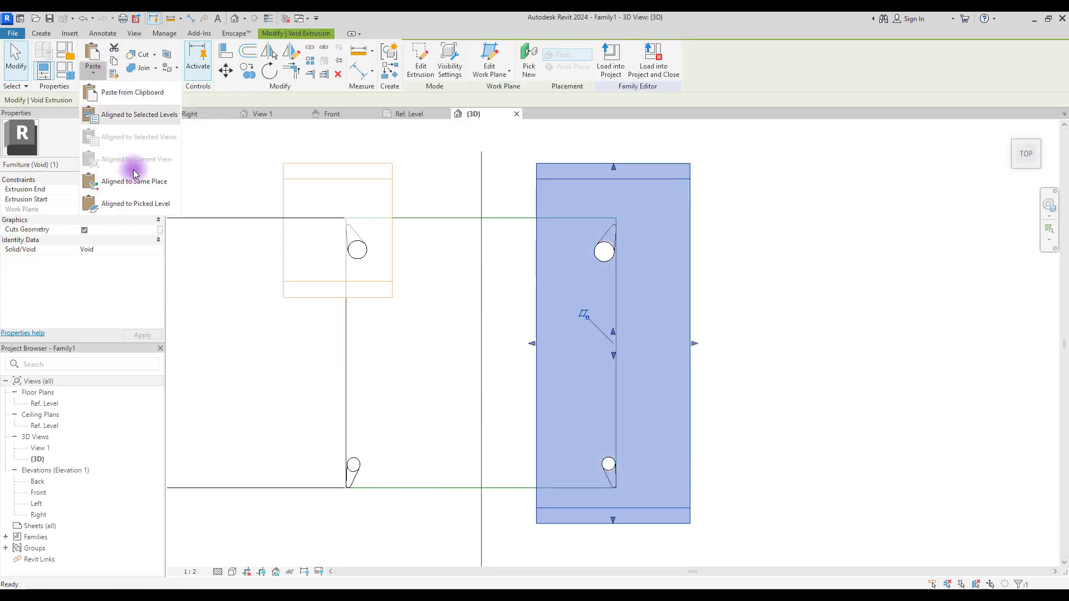
pyautogui.click(95, 176)
pyautogui.moveTo(611, 510); pyautogui.dragTo(639, 283)
pyautogui.click(688, 339)
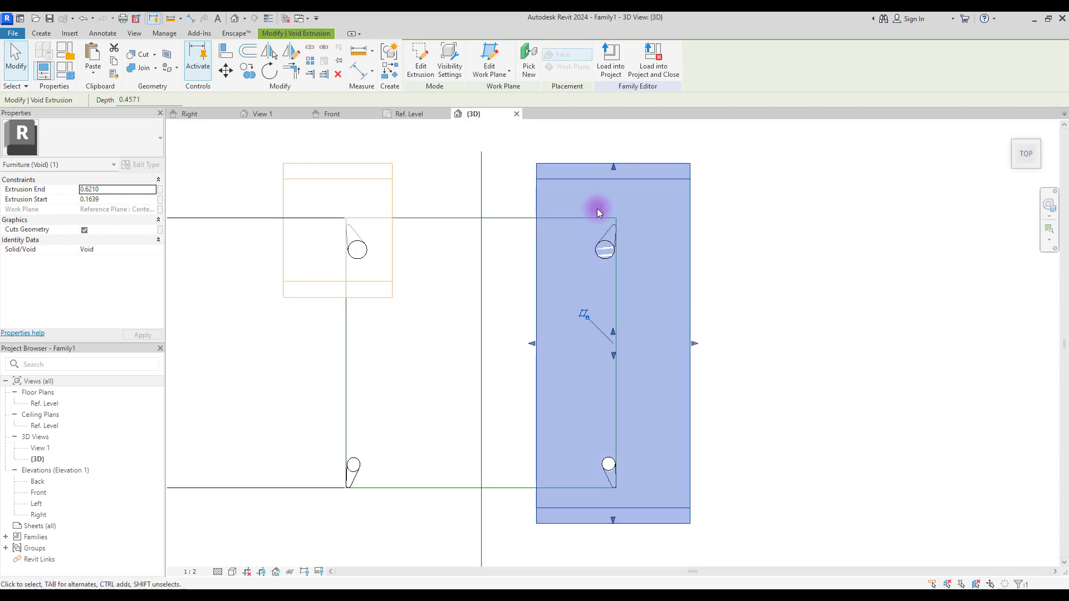
pyautogui.moveTo(613, 167); pyautogui.dragTo(612, 436)
pyautogui.click(444, 329)
# - Cut the top of the left rear leg with the void extrusion that covers it
pyautogui.keyDown('shift'); pyautogui.moveTo(444, 329); pyautogui.dragTo(585, 494, button='middle'); pyautogui.keyUp('shift')
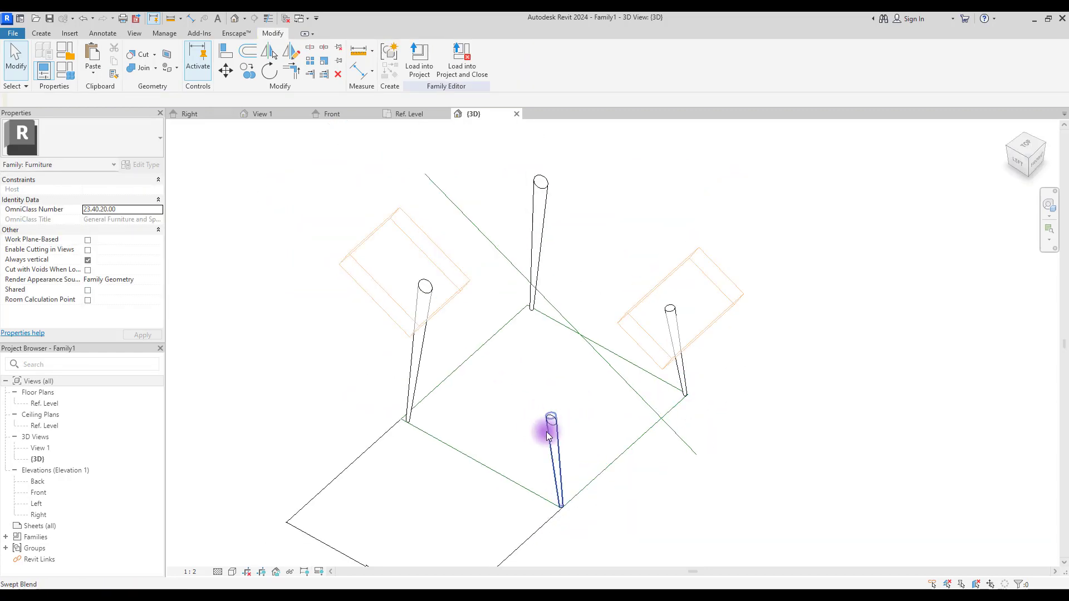
pyautogui.click(149, 55)
pyautogui.click(142, 54)
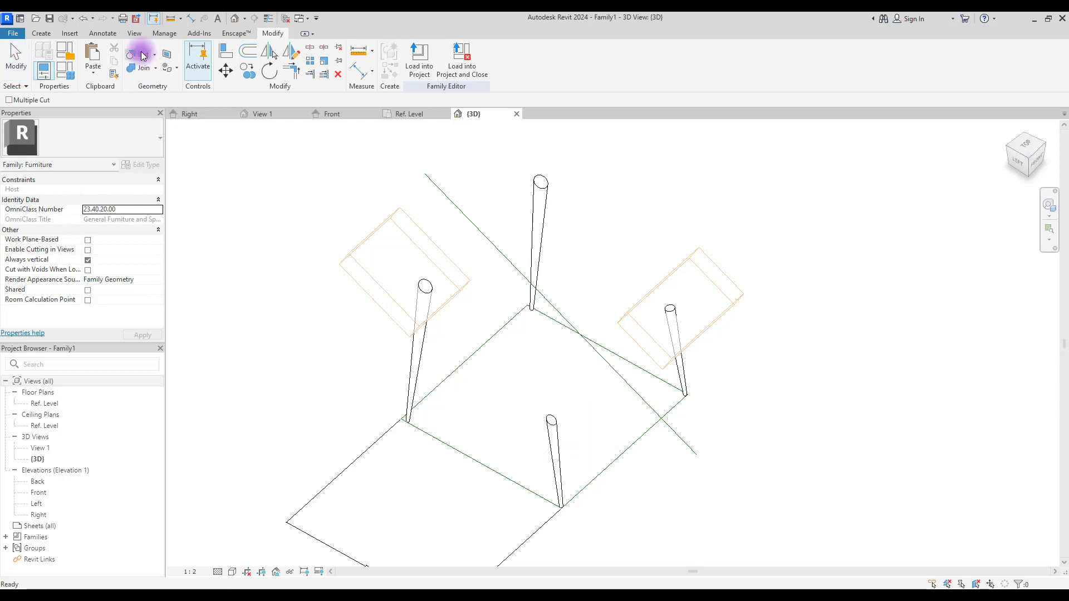
pyautogui.click(411, 371)
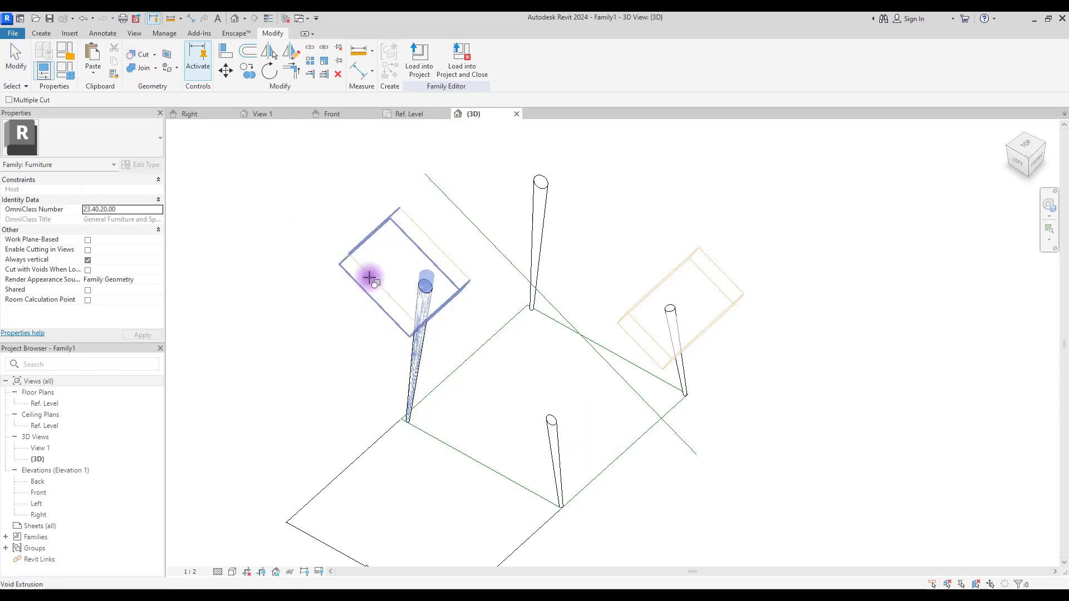
pyautogui.click(370, 276)
# - Cut the top of the right front leg with its void extrusion and check the sloped leg tops in the Right elevation
pyautogui.keyDown('shift'); pyautogui.moveTo(358, 334); pyautogui.dragTo(673, 324, button='middle'); pyautogui.keyUp('shift')
pyautogui.click(137, 56)
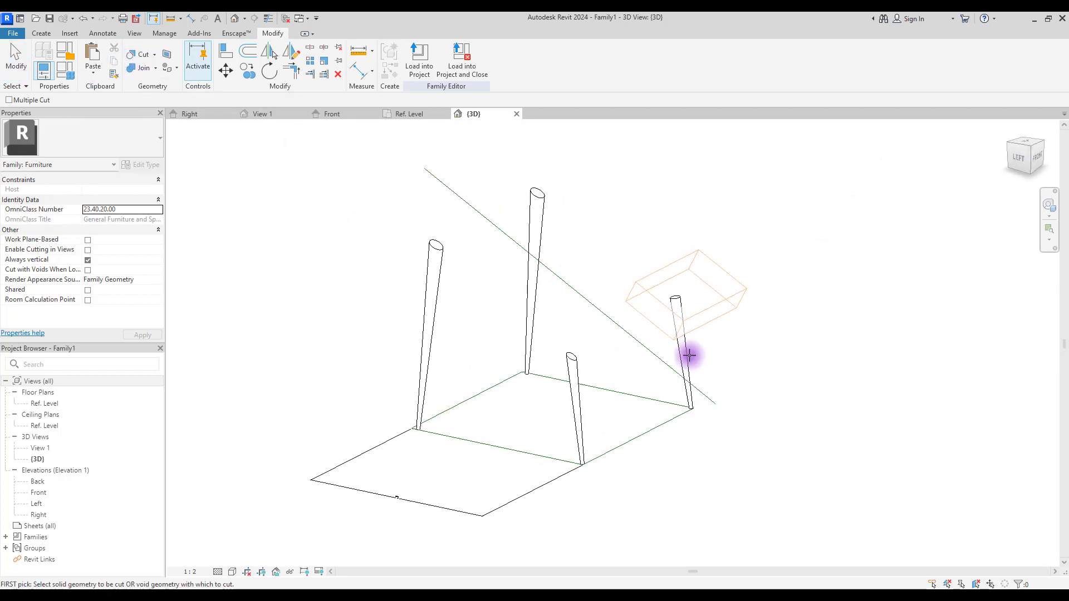
pyautogui.press('Escape')
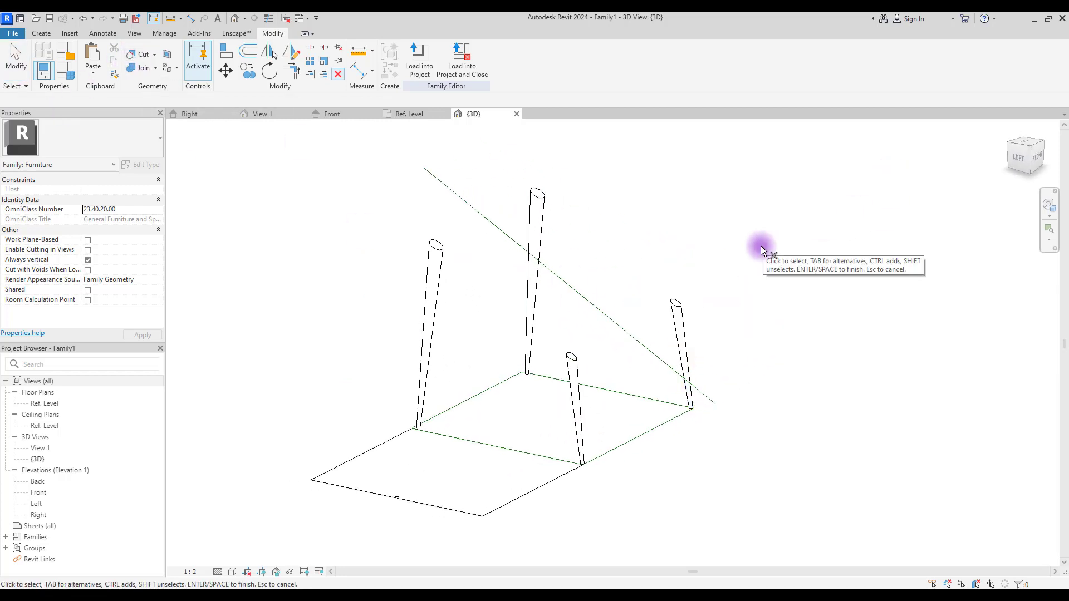
pyautogui.click(201, 115)
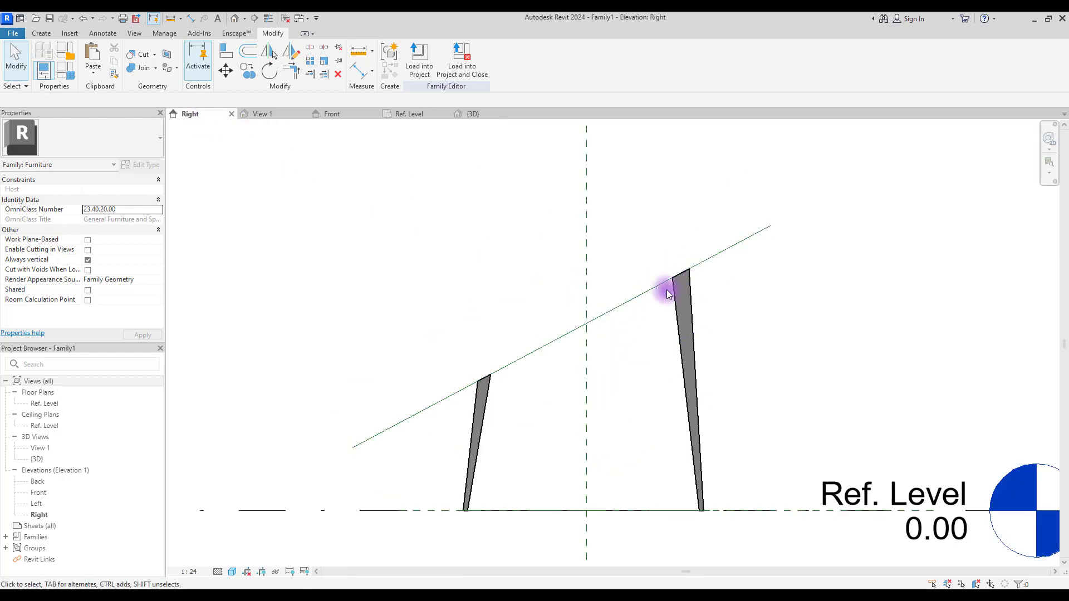
pyautogui.hotkey('ctrl', 'Tab')
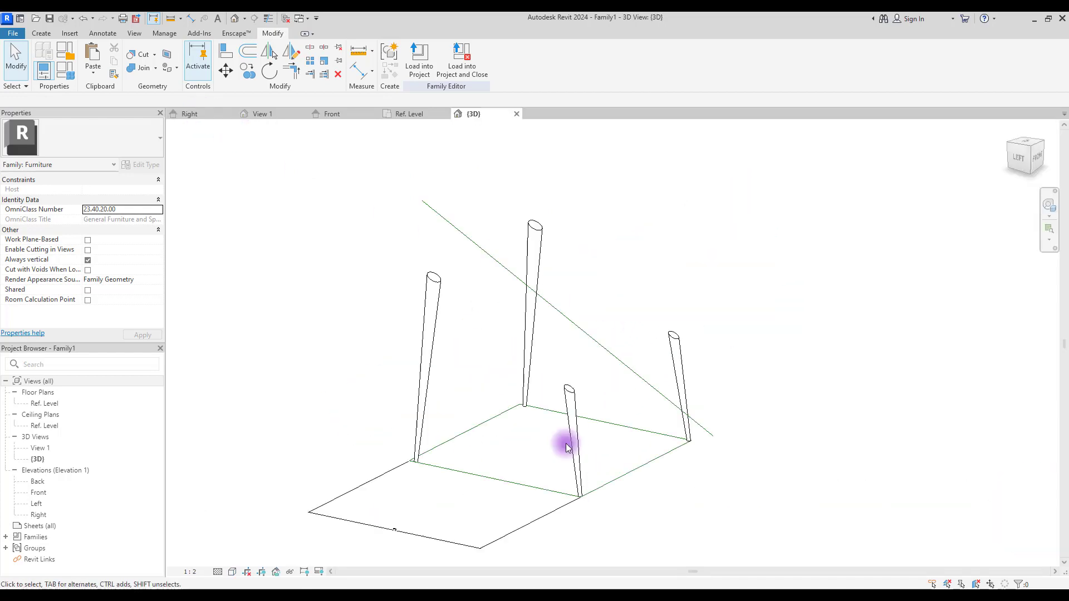